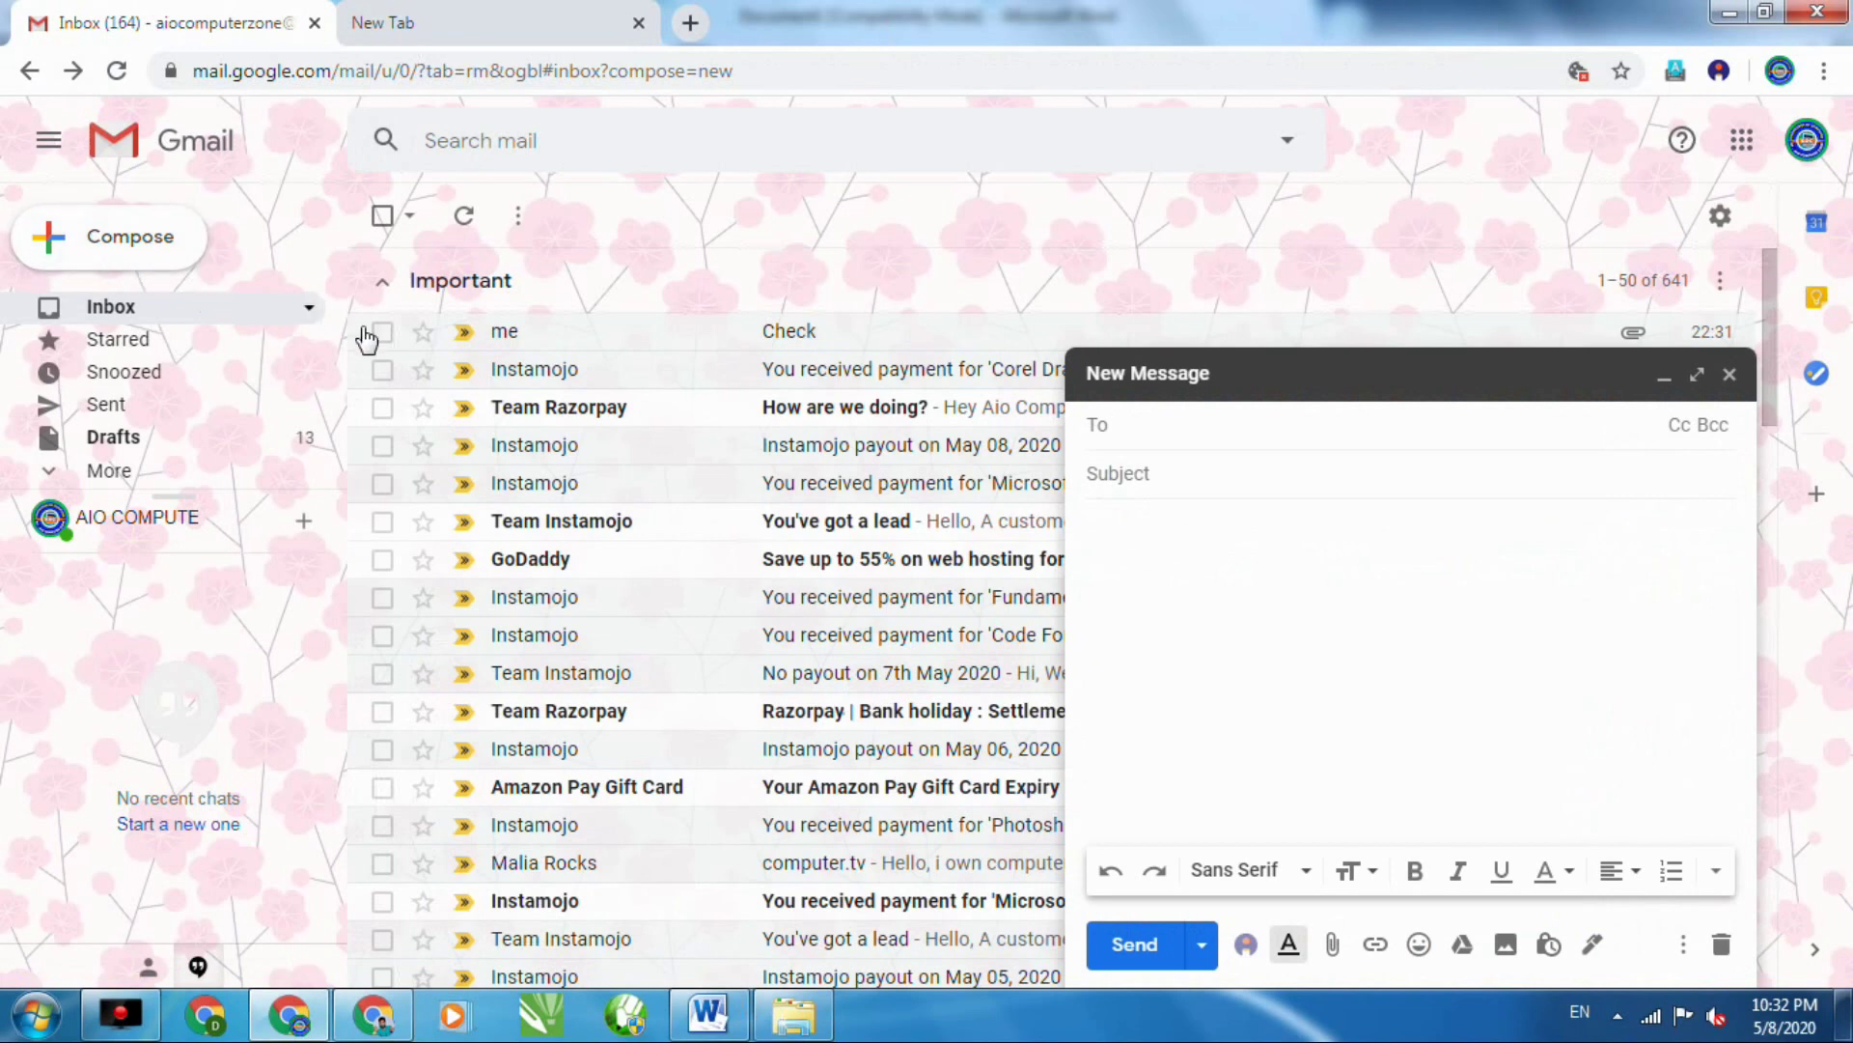
- Compose a new email to the recipient contact and attach the Email Send PDF (90K)
{"action": "left_click", "coordinate": [1101, 425]}
{"action": "type", "text": "kumar"}
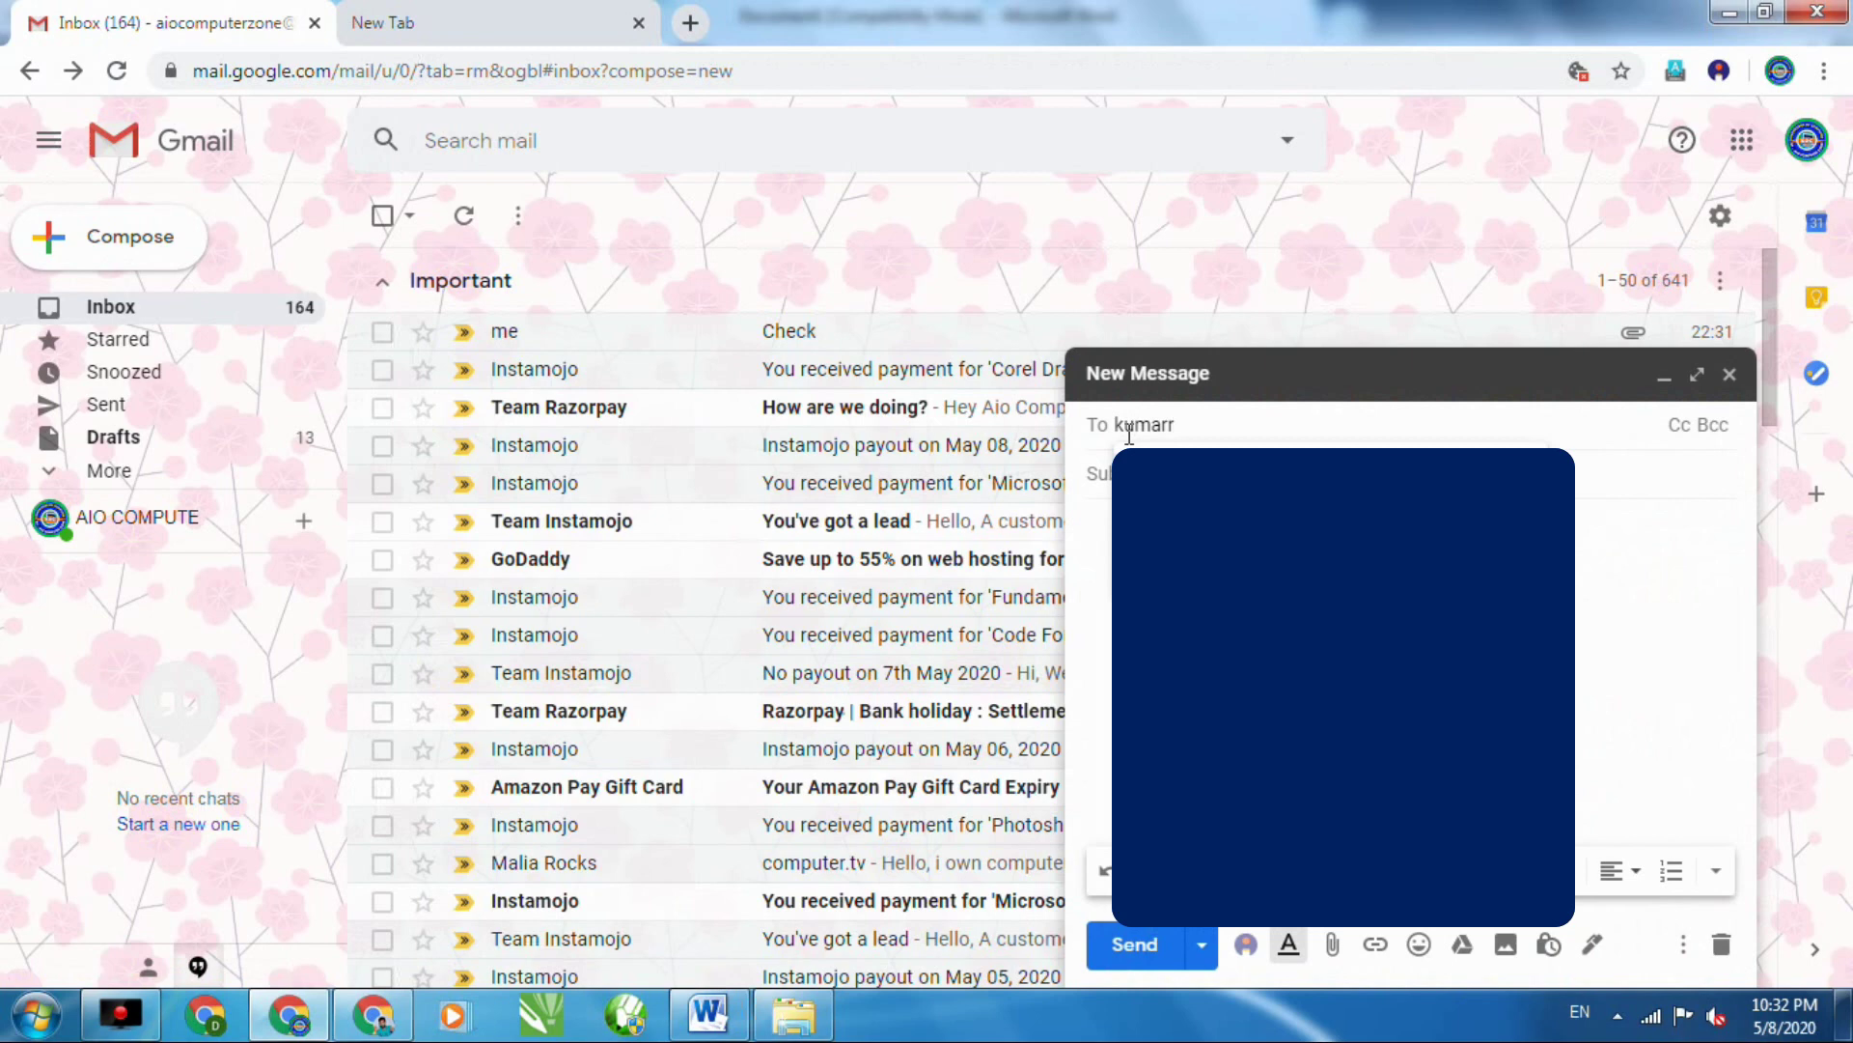
{"action": "type", "text": "r"}
{"action": "key", "text": "Return"}
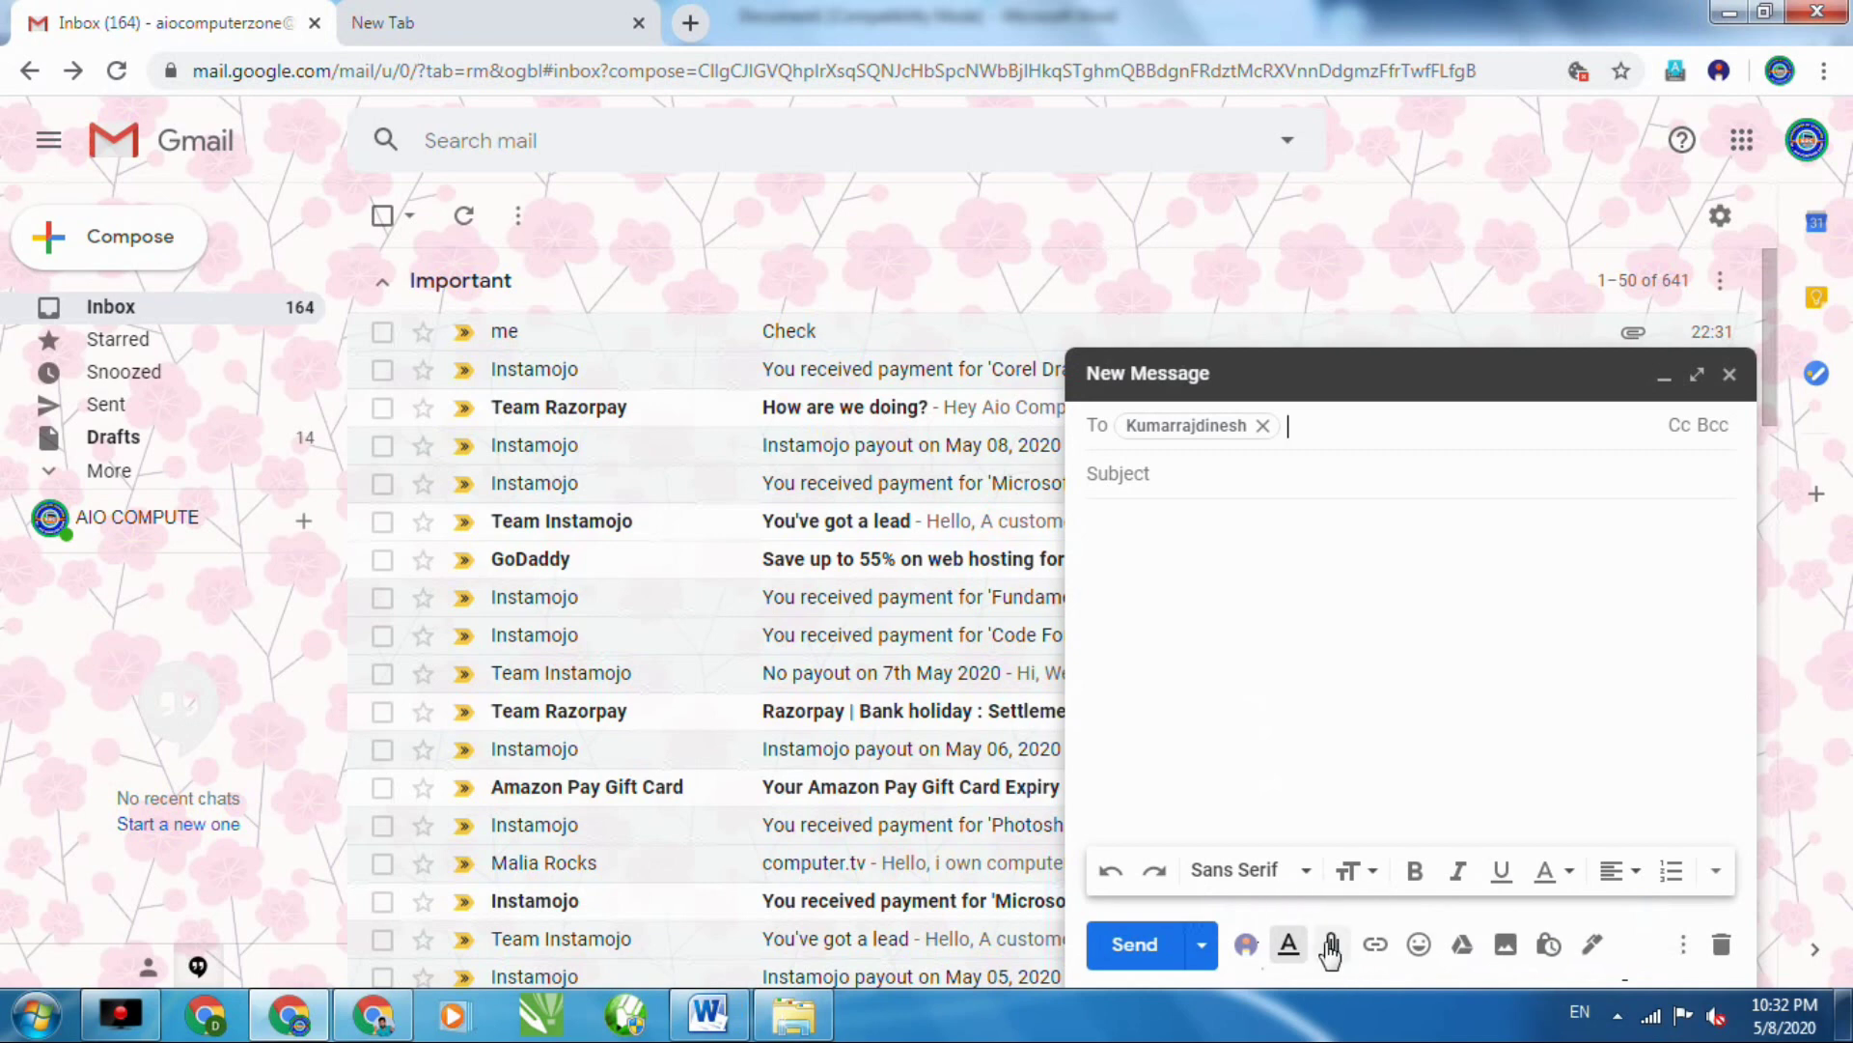
{"action": "left_click", "coordinate": [1333, 946]}
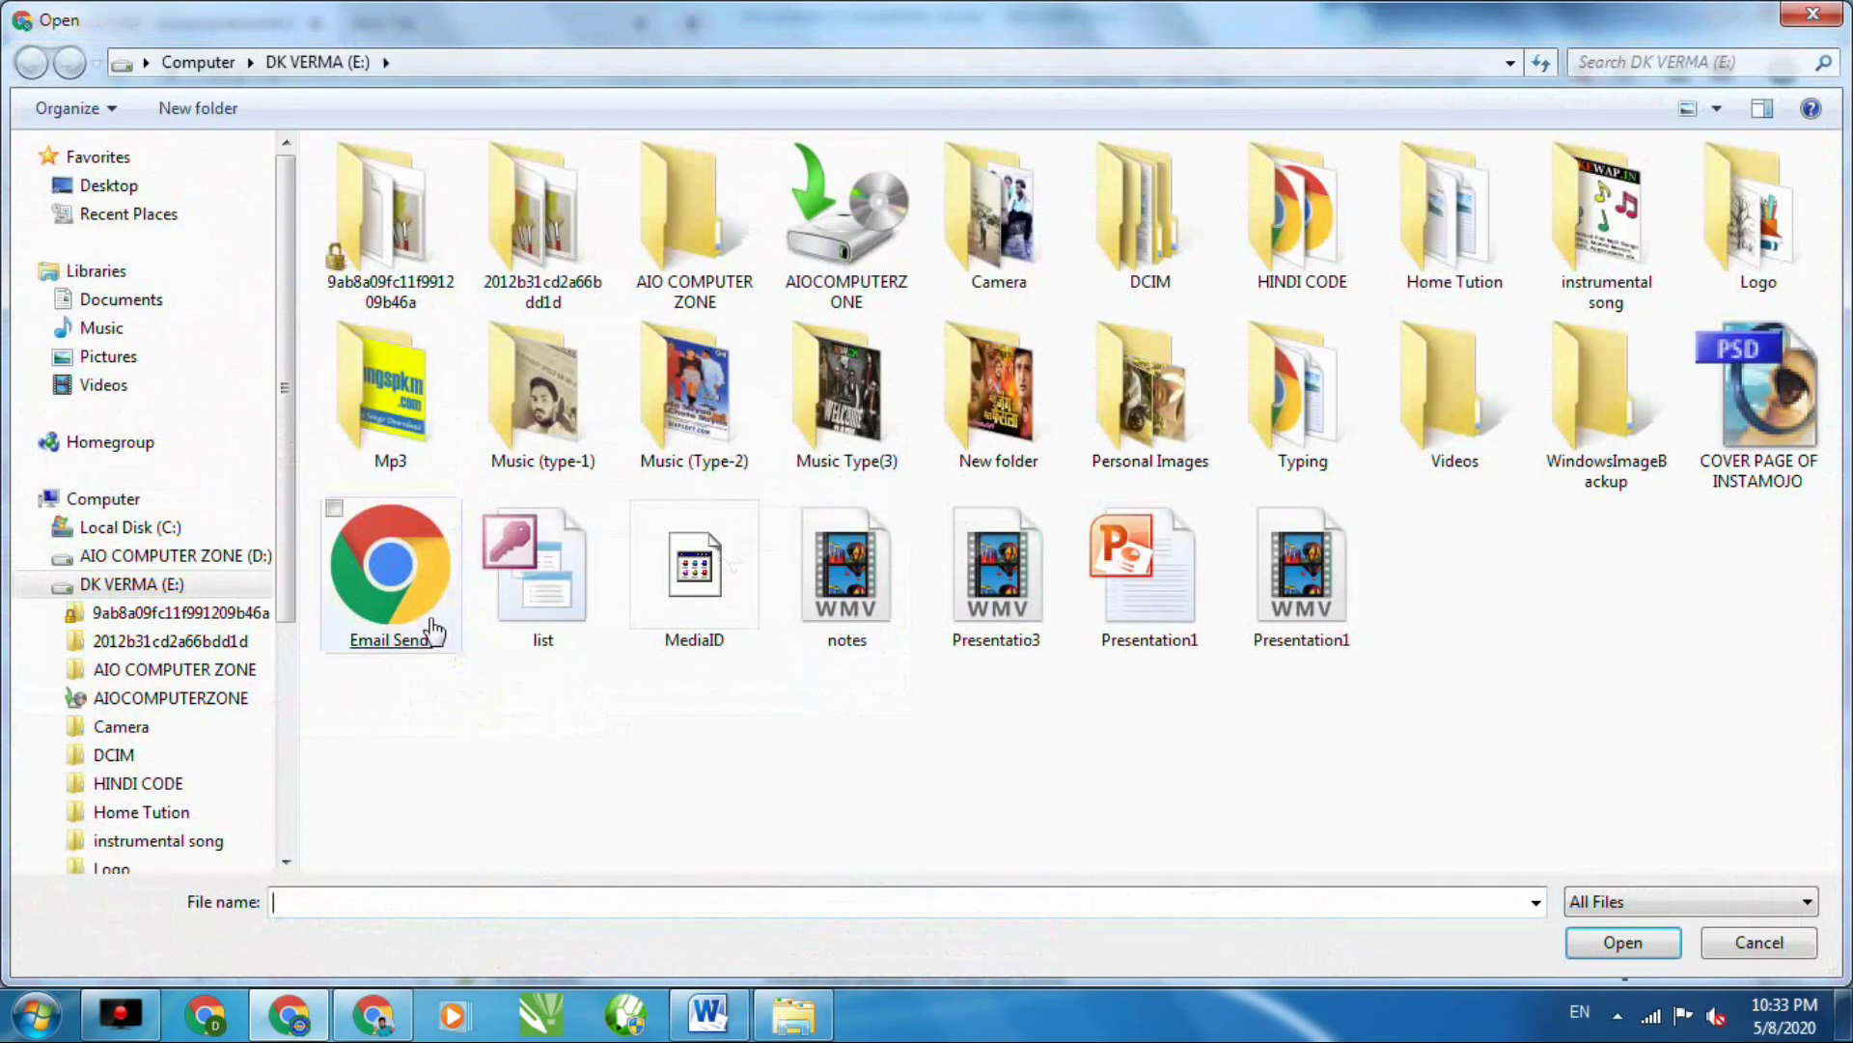
{"action": "double_click", "coordinate": [432, 632]}
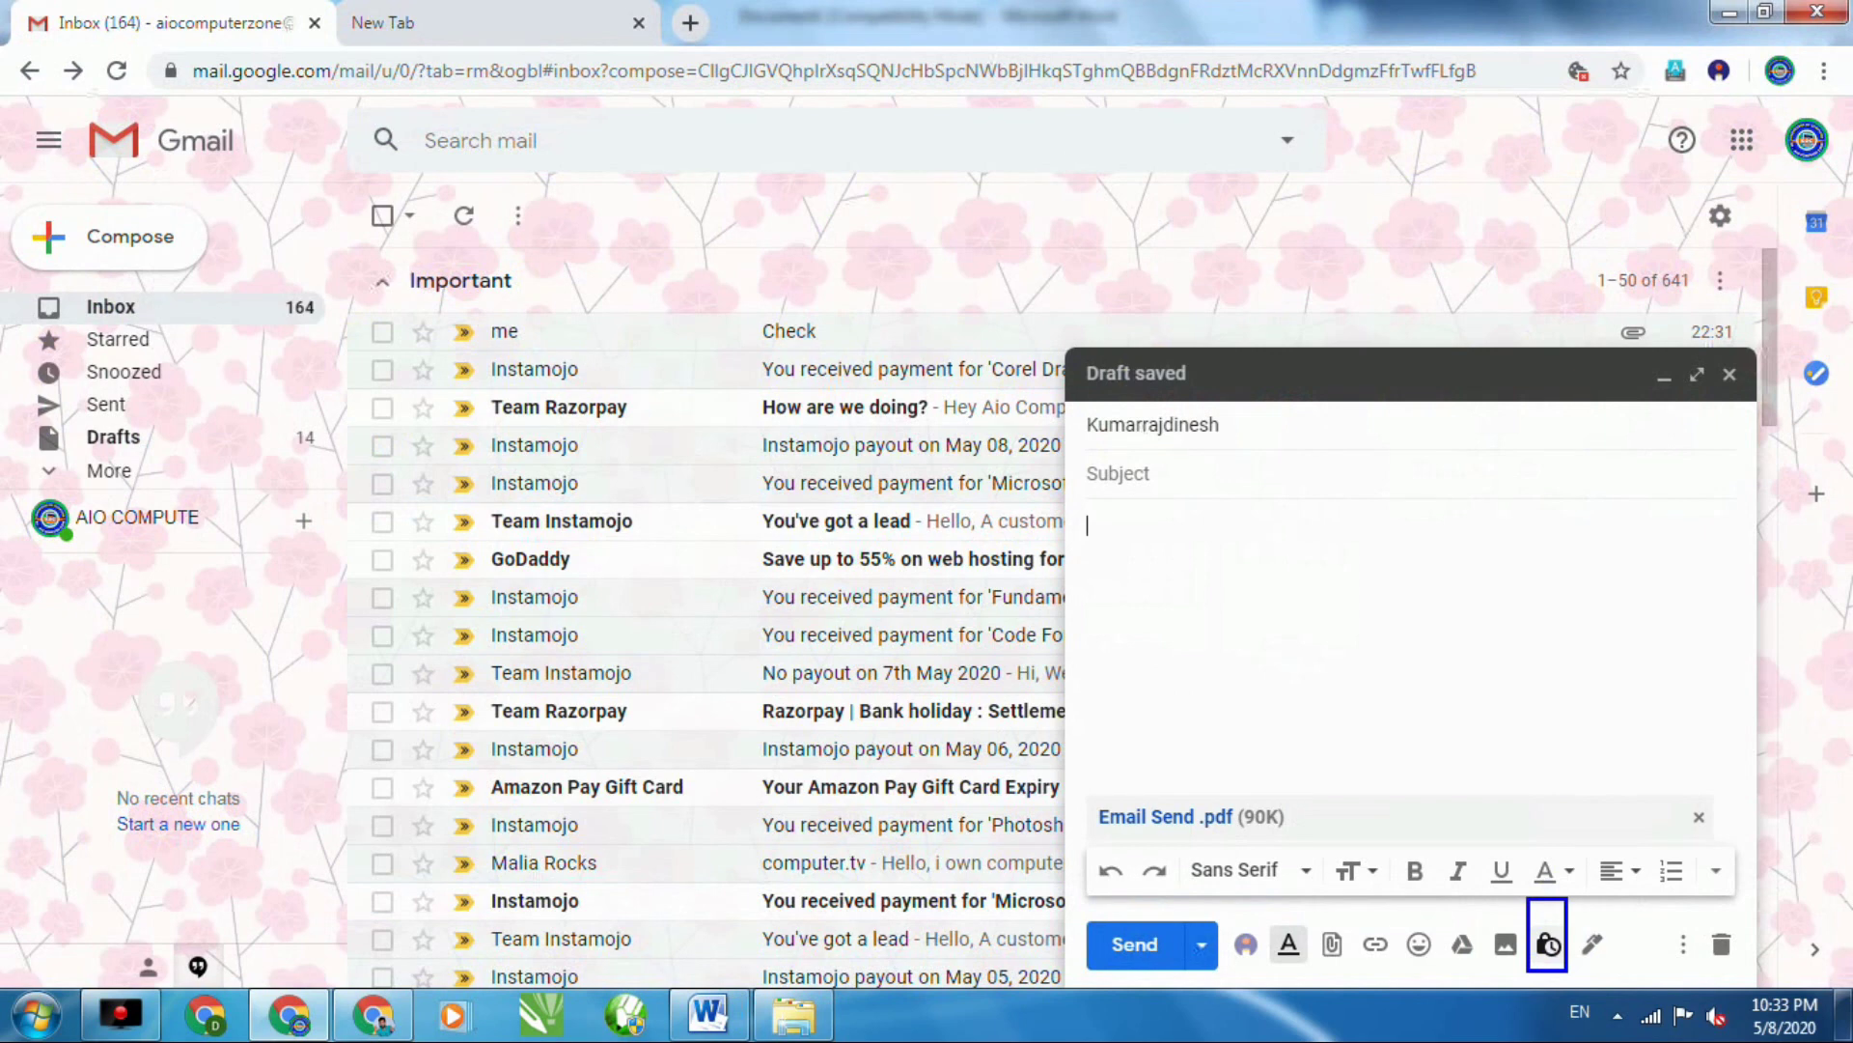
- Turn on confidential mode with 'Expires in 1 day' and an SMS passcode, and save it
{"action": "right_click", "coordinate": [1166, 489]}
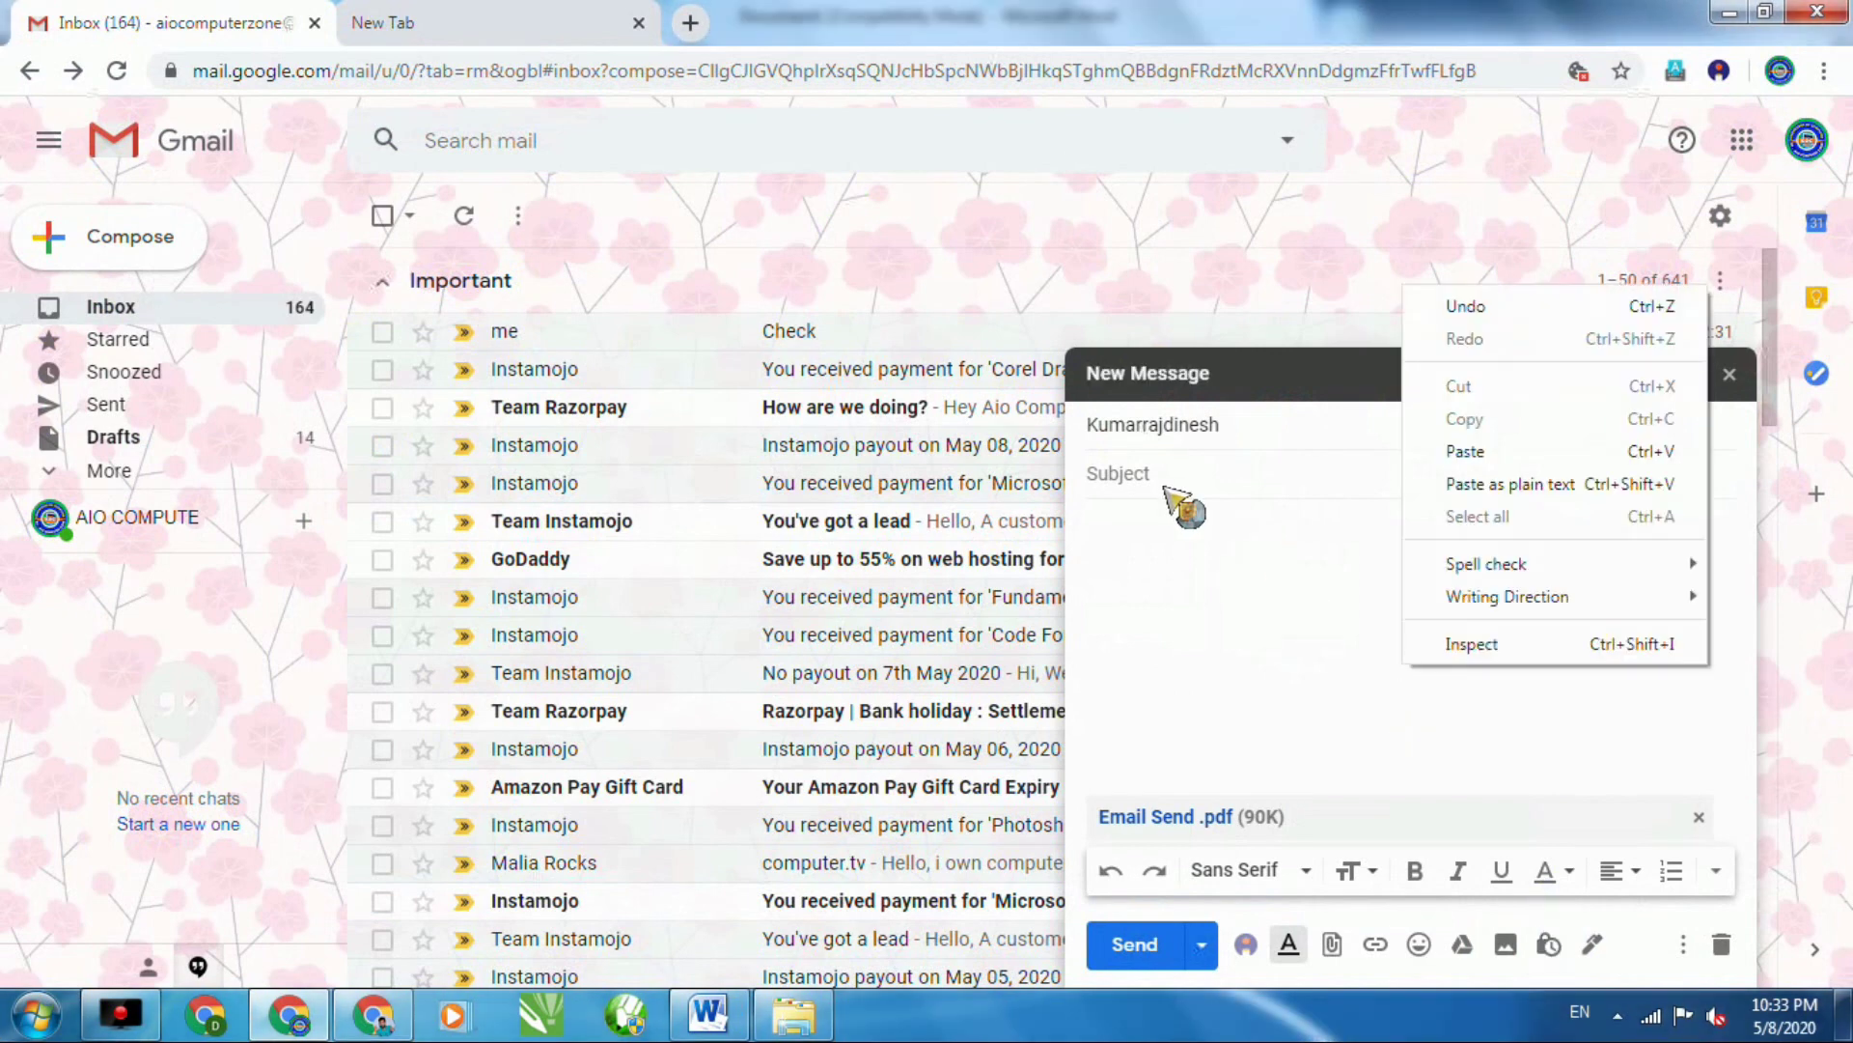
{"action": "left_click", "coordinate": [1182, 507]}
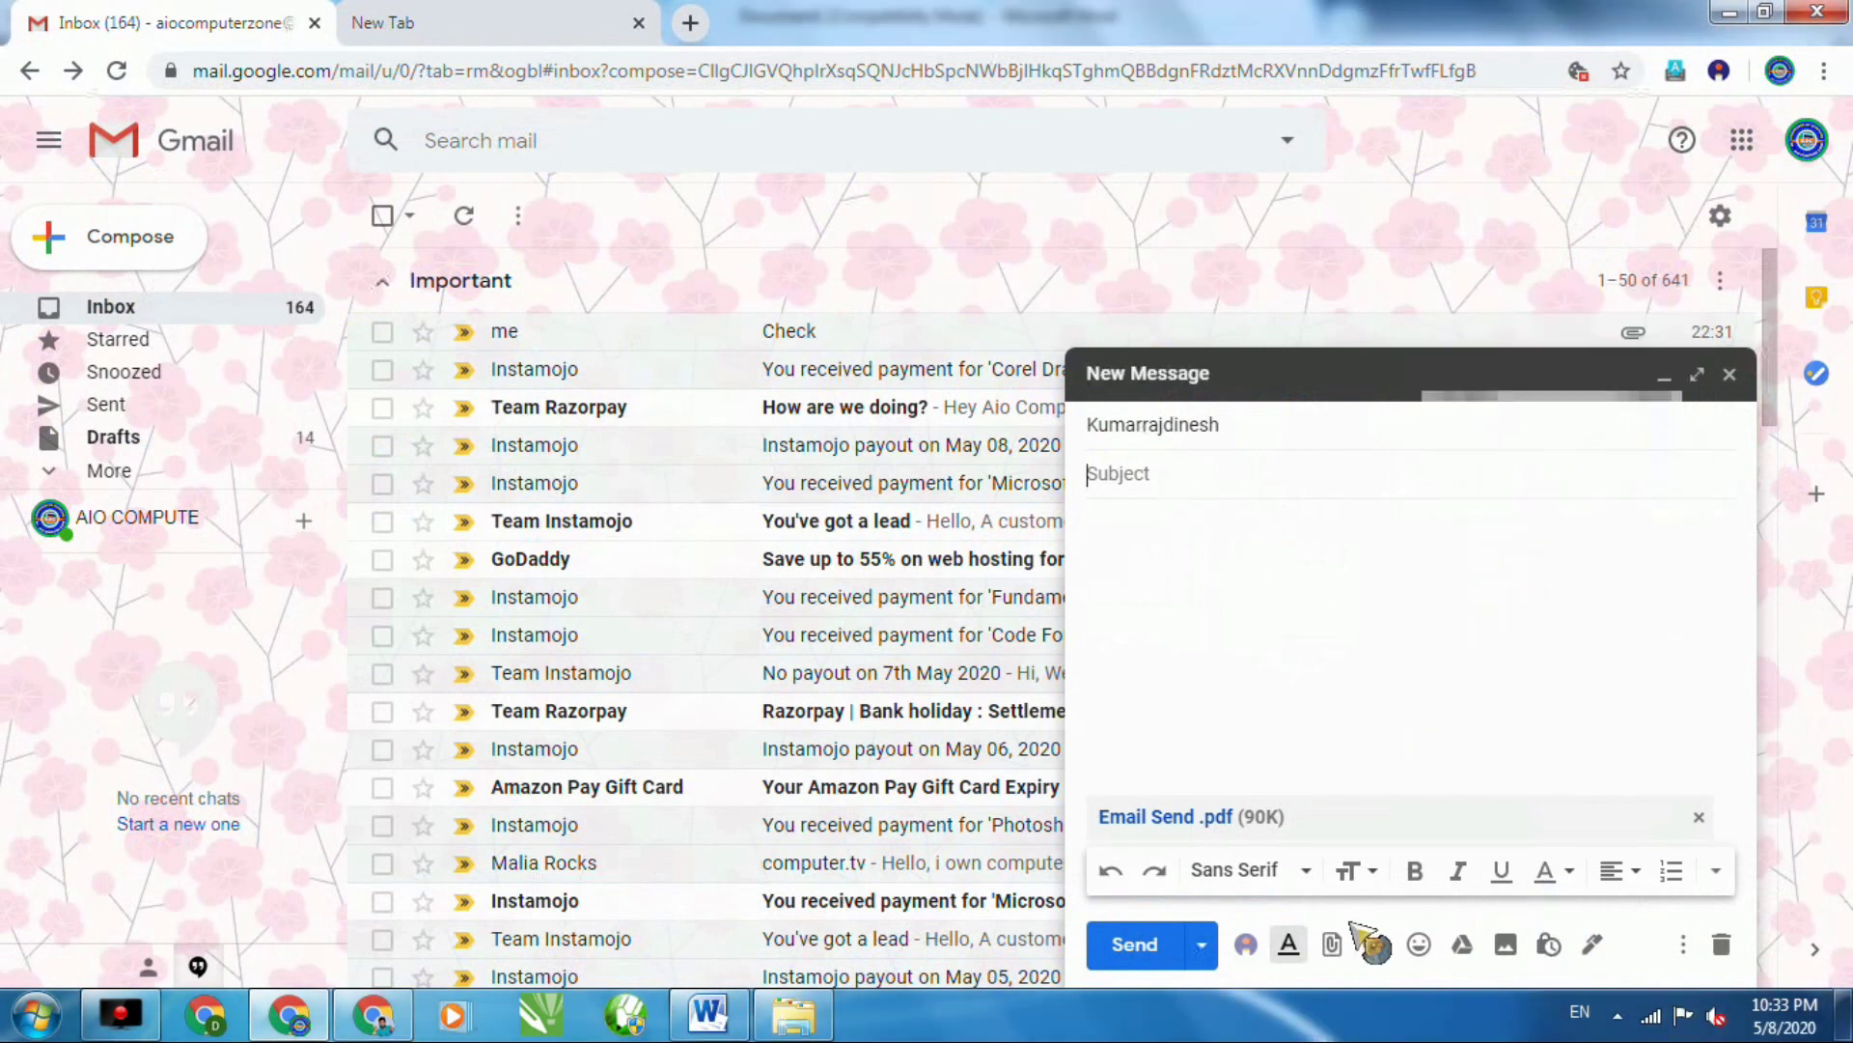
{"action": "left_click", "coordinate": [1549, 951]}
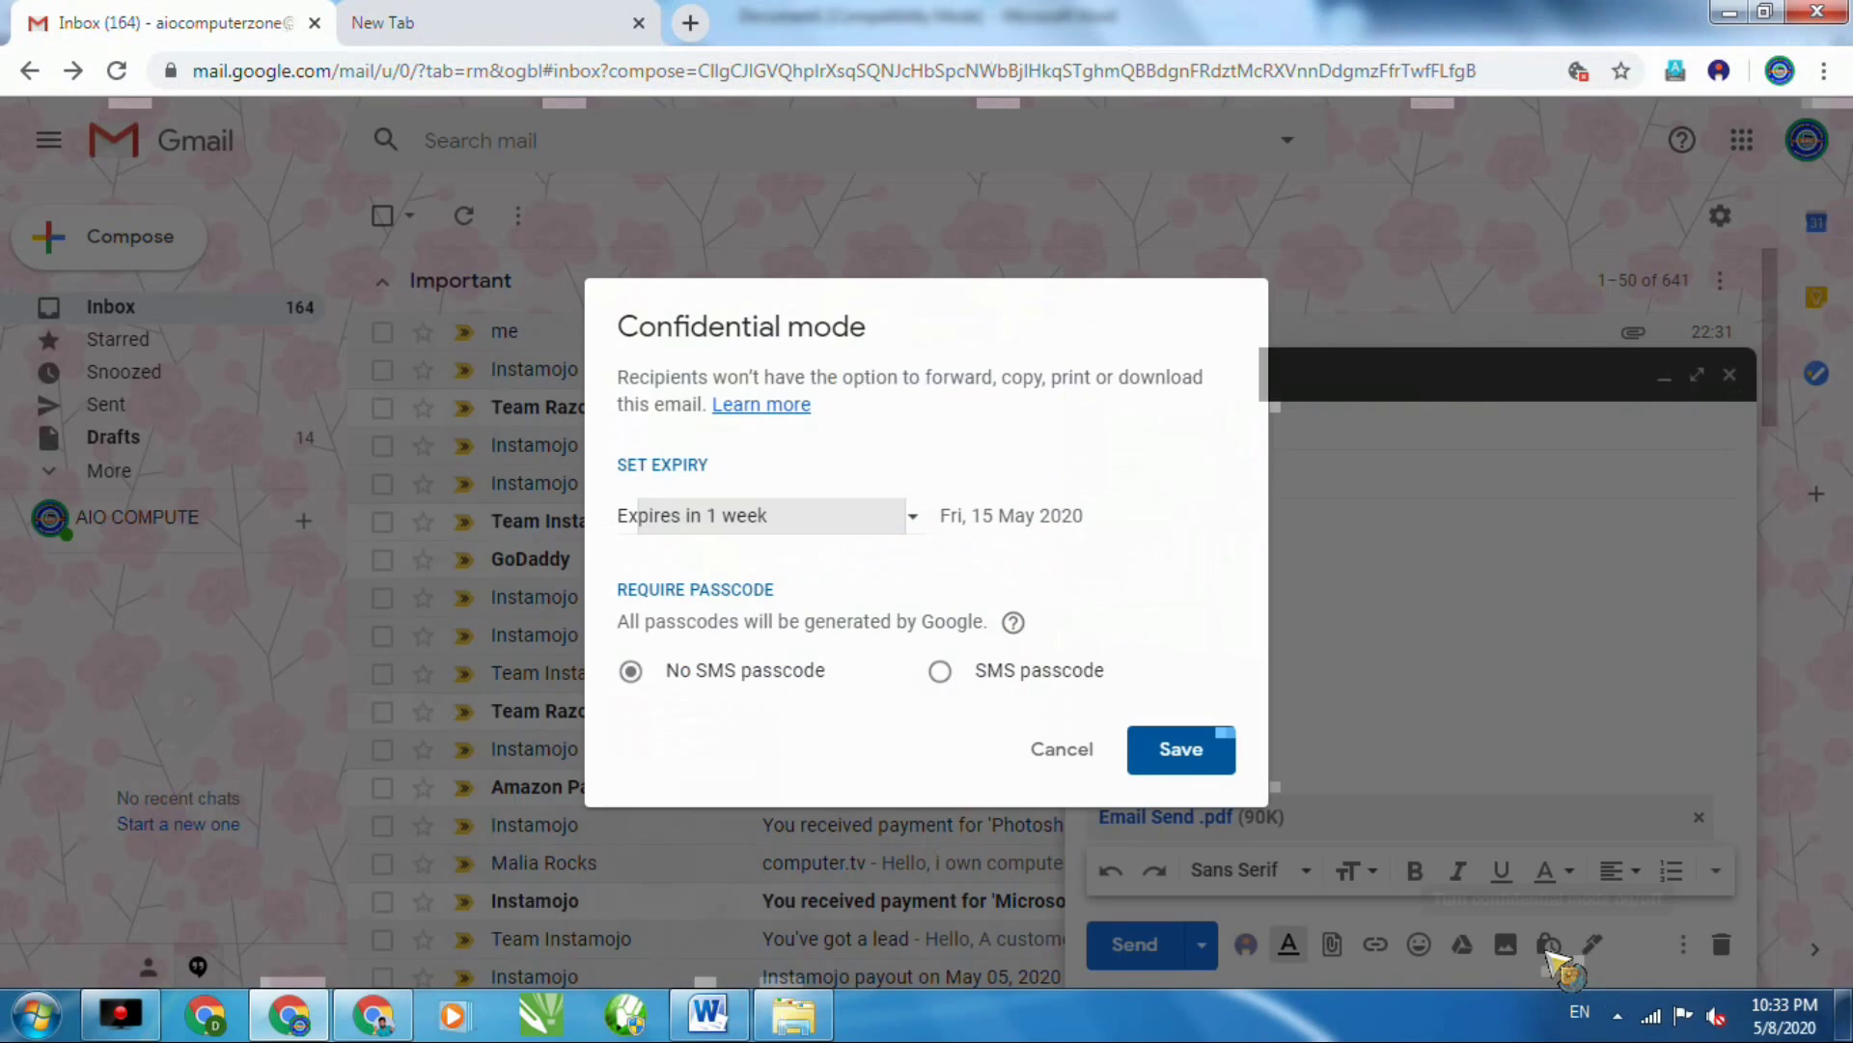
{"action": "left_click", "coordinate": [726, 529]}
{"action": "left_click", "coordinate": [935, 492]}
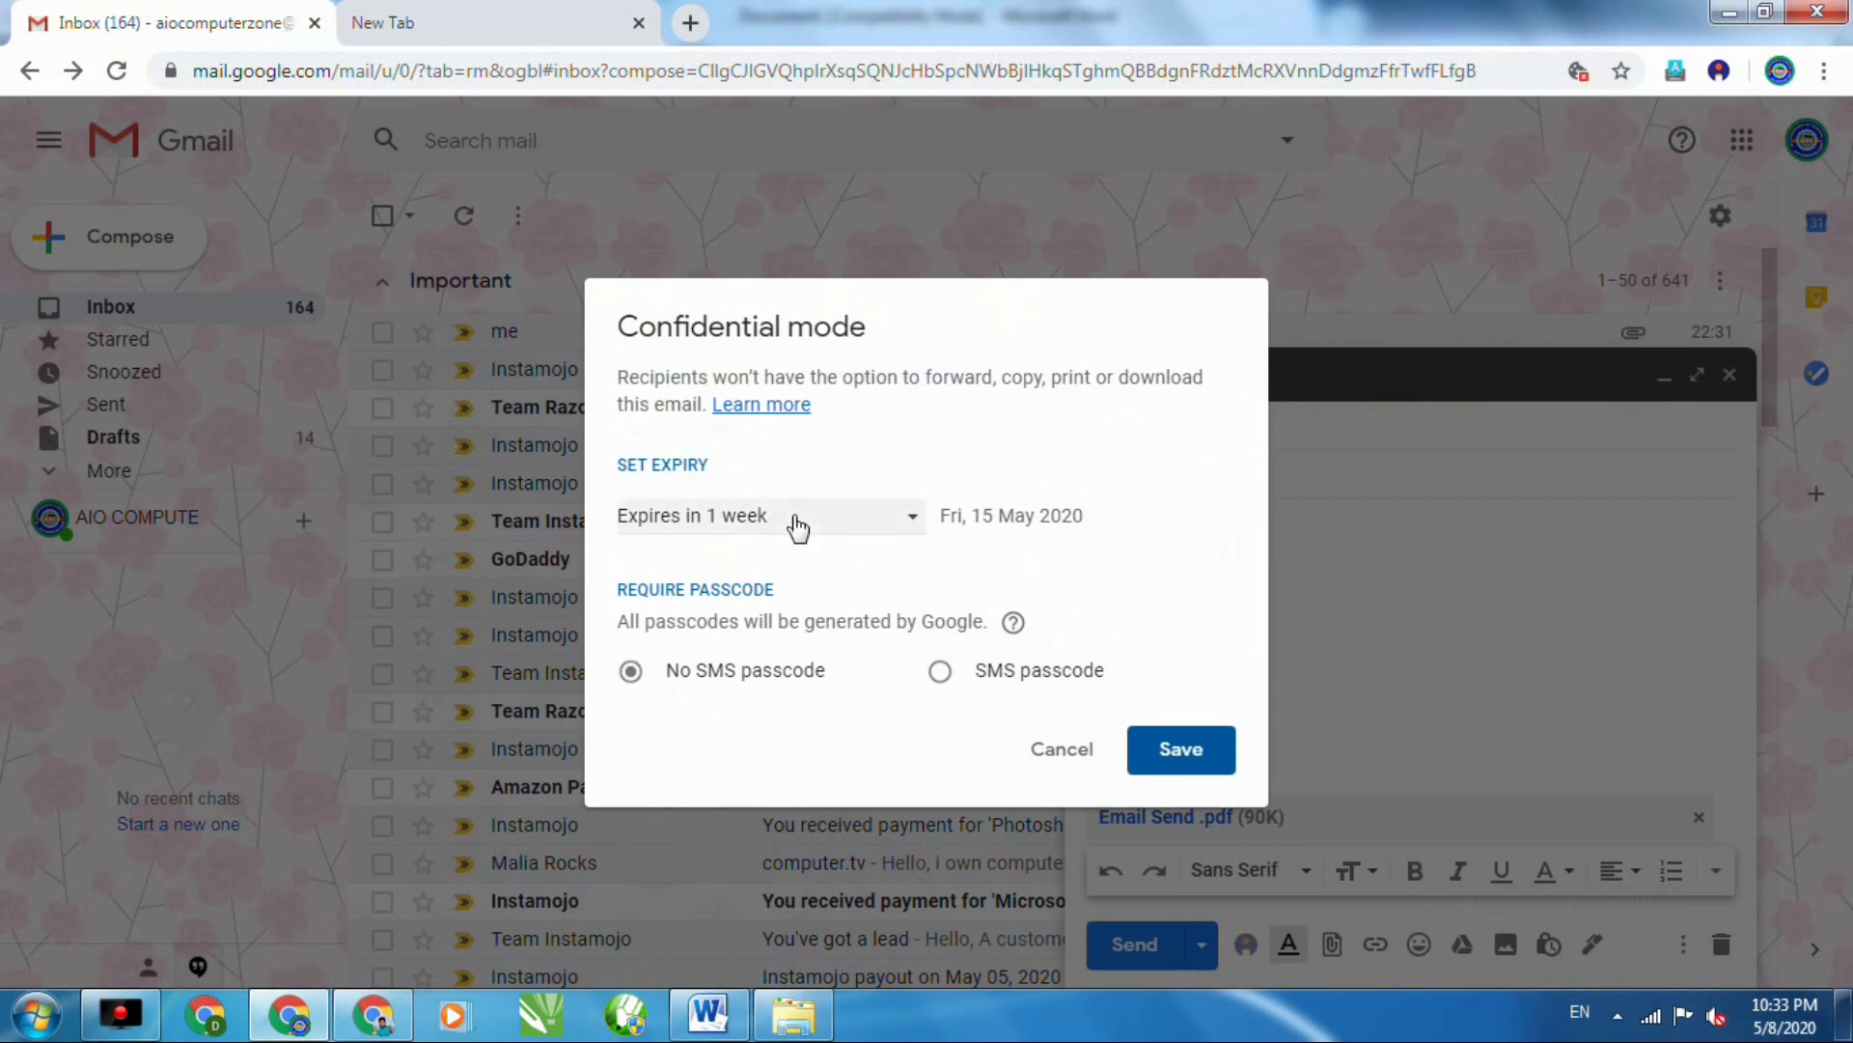
{"action": "left_click", "coordinate": [795, 528]}
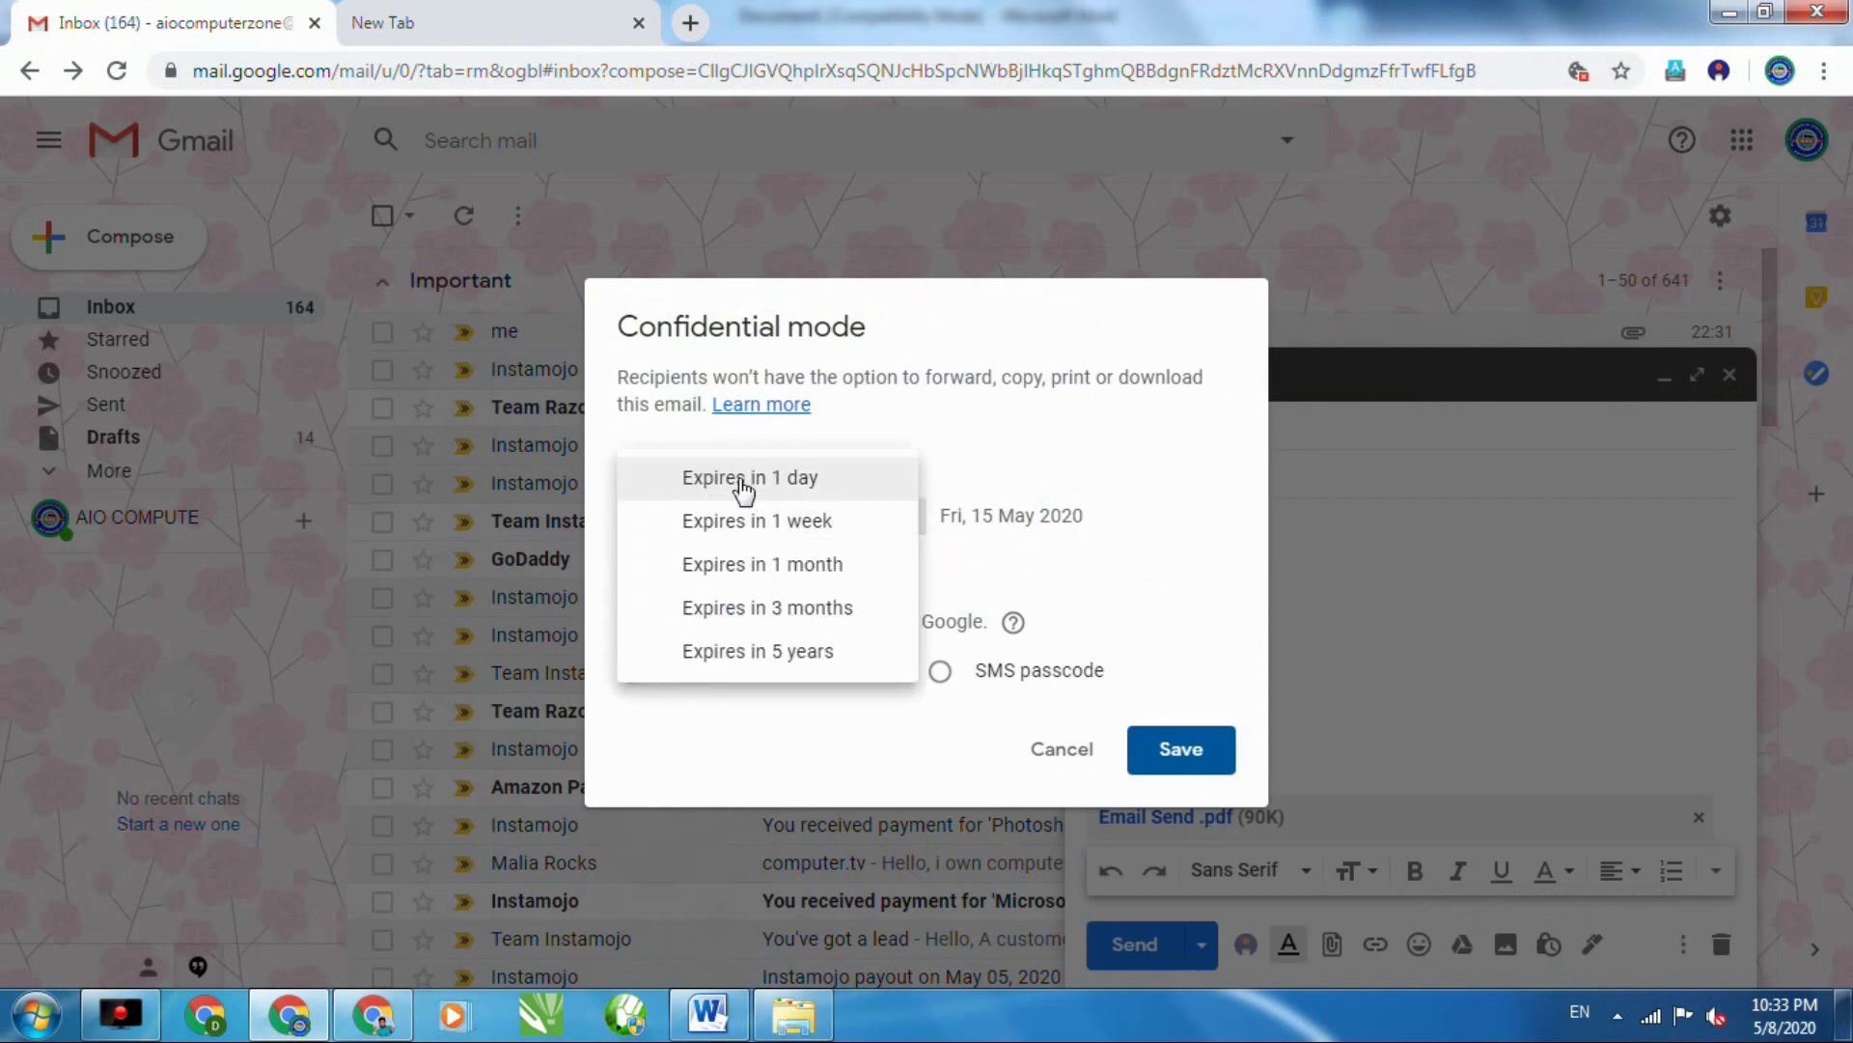
{"action": "left_click", "coordinate": [746, 486]}
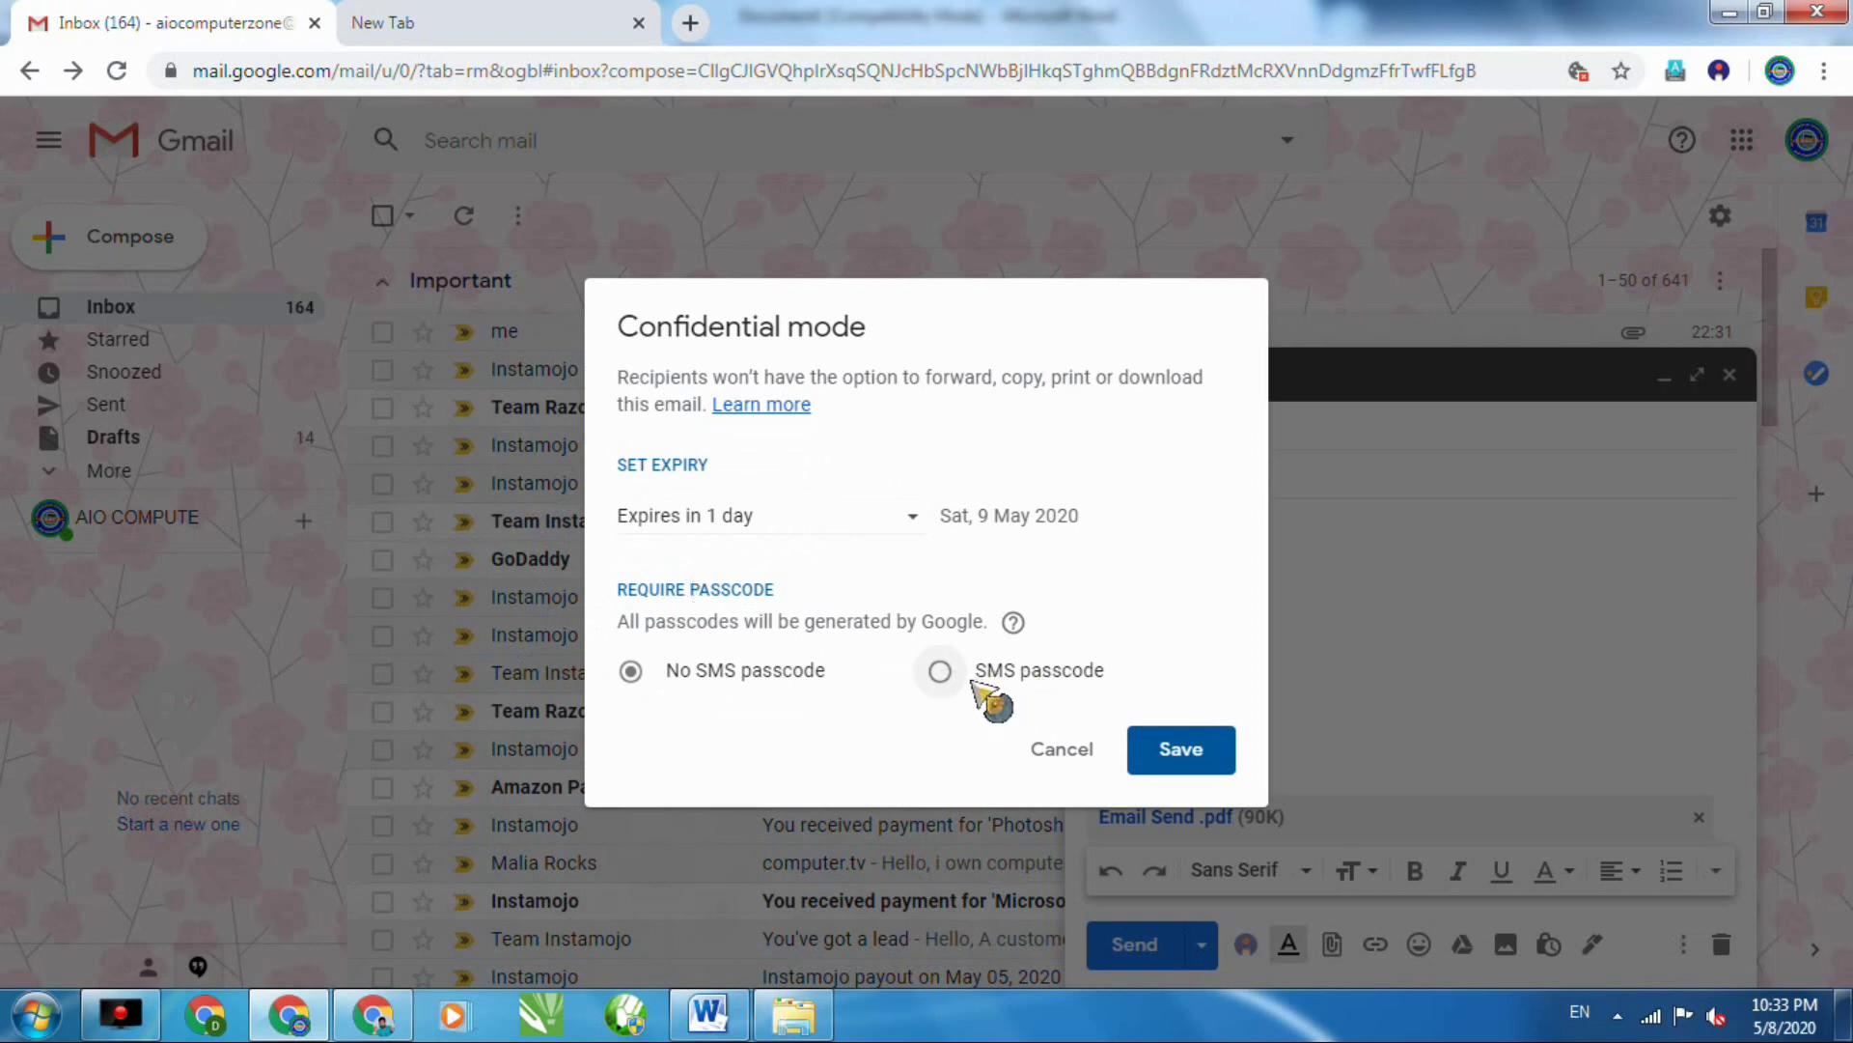
{"action": "left_click", "coordinate": [940, 671]}
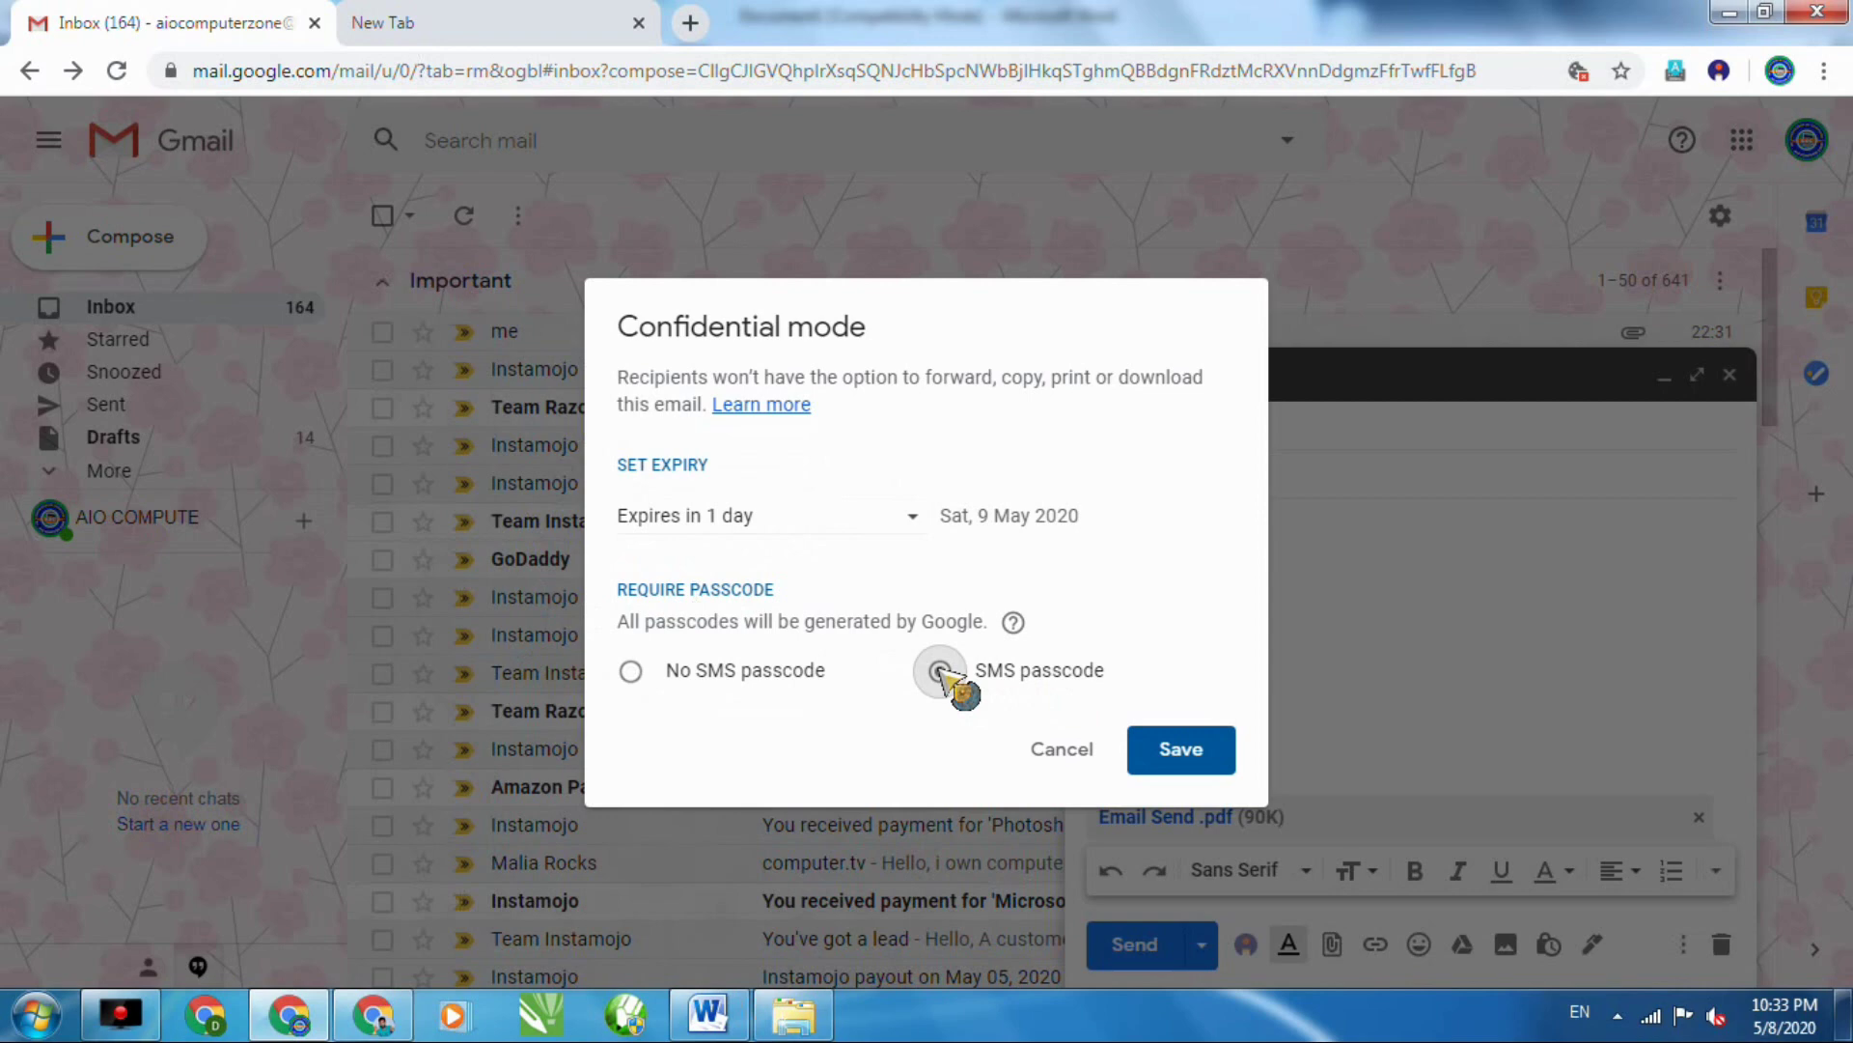
{"action": "left_click", "coordinate": [1173, 762]}
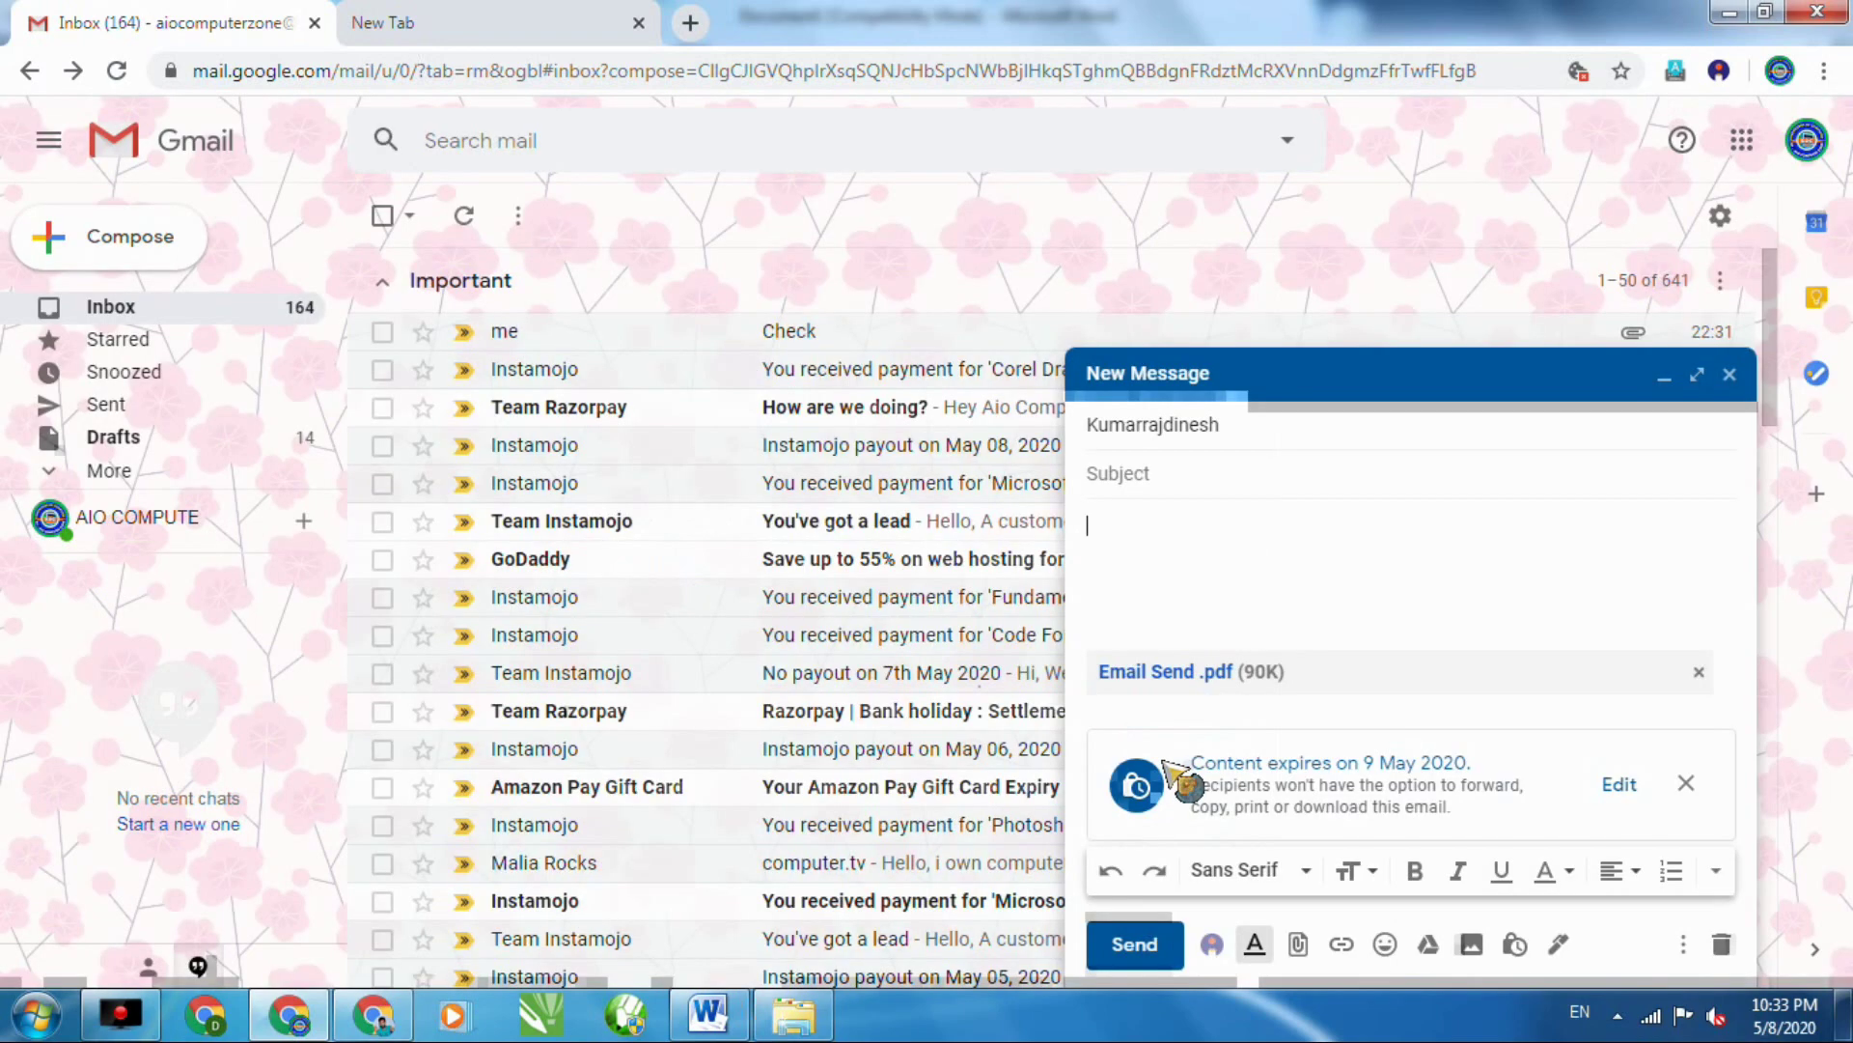
- Send the subject-less message, entering the recipient's phone number for SMS passcode verification
{"action": "left_click", "coordinate": [1137, 954]}
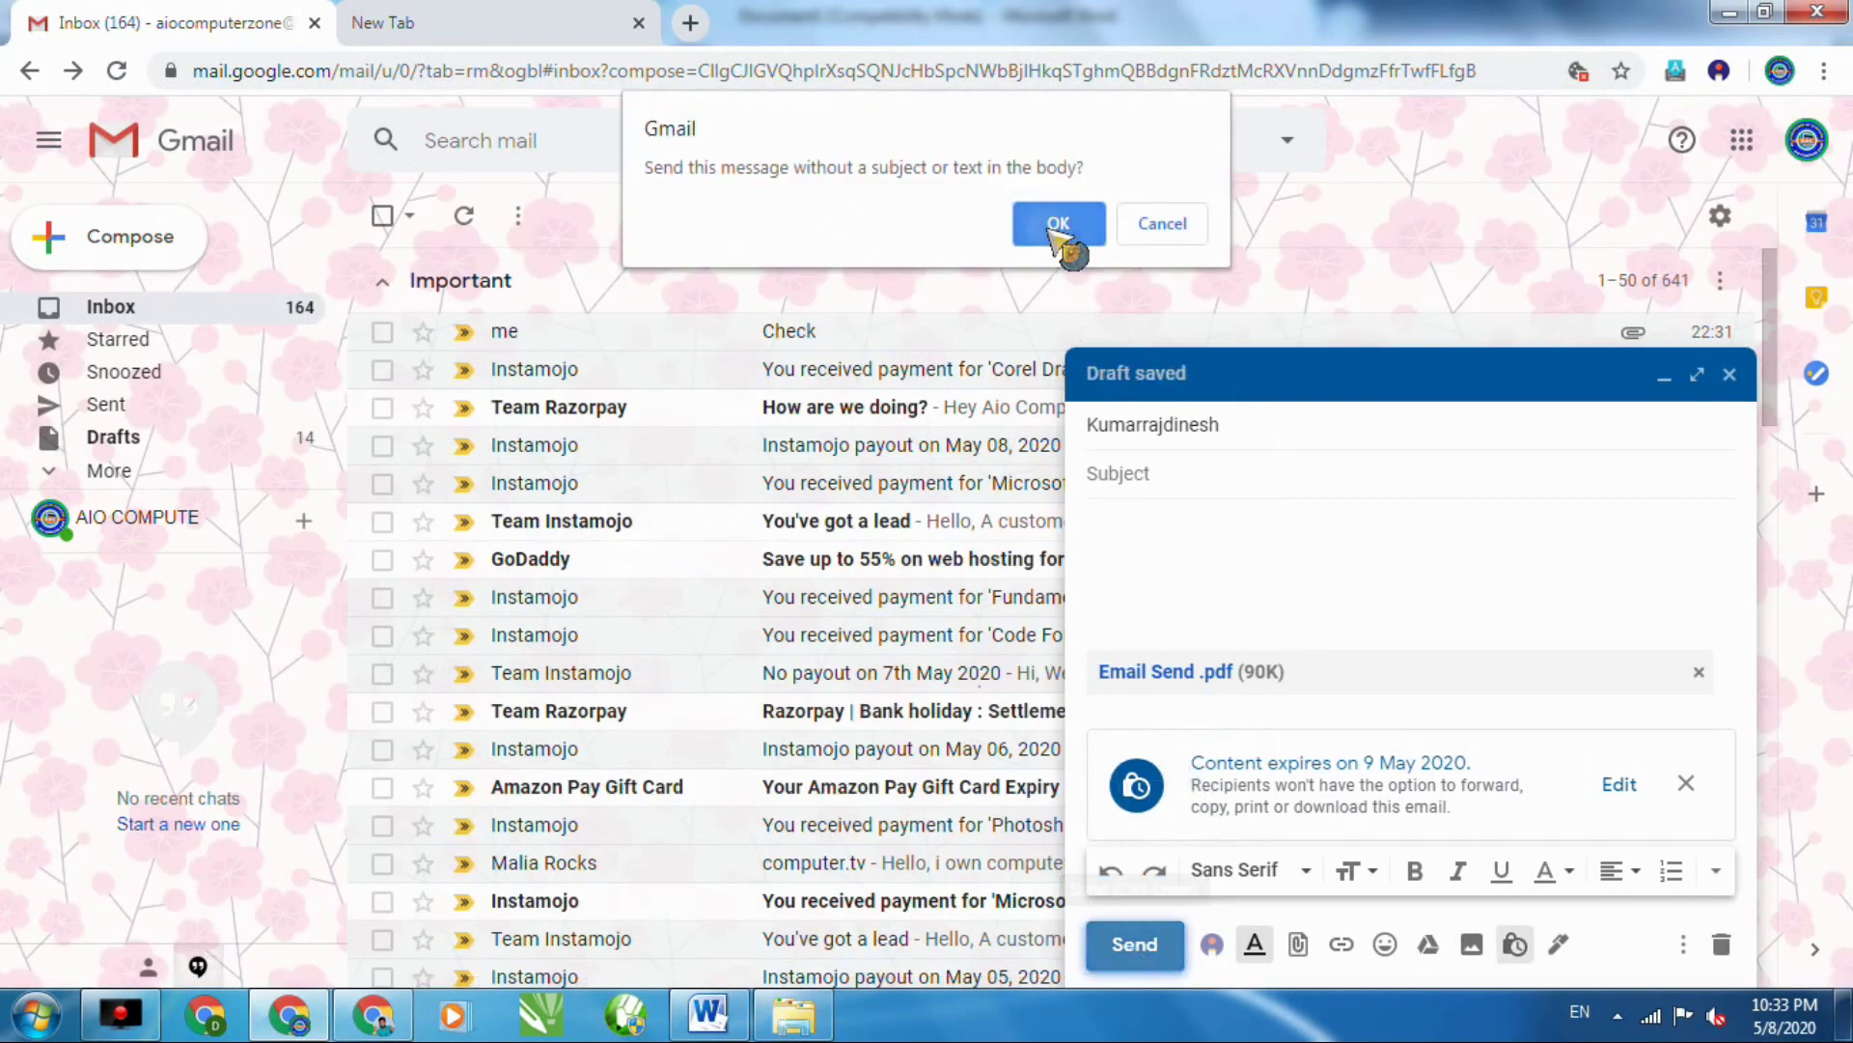
{"action": "left_click", "coordinate": [1057, 227]}
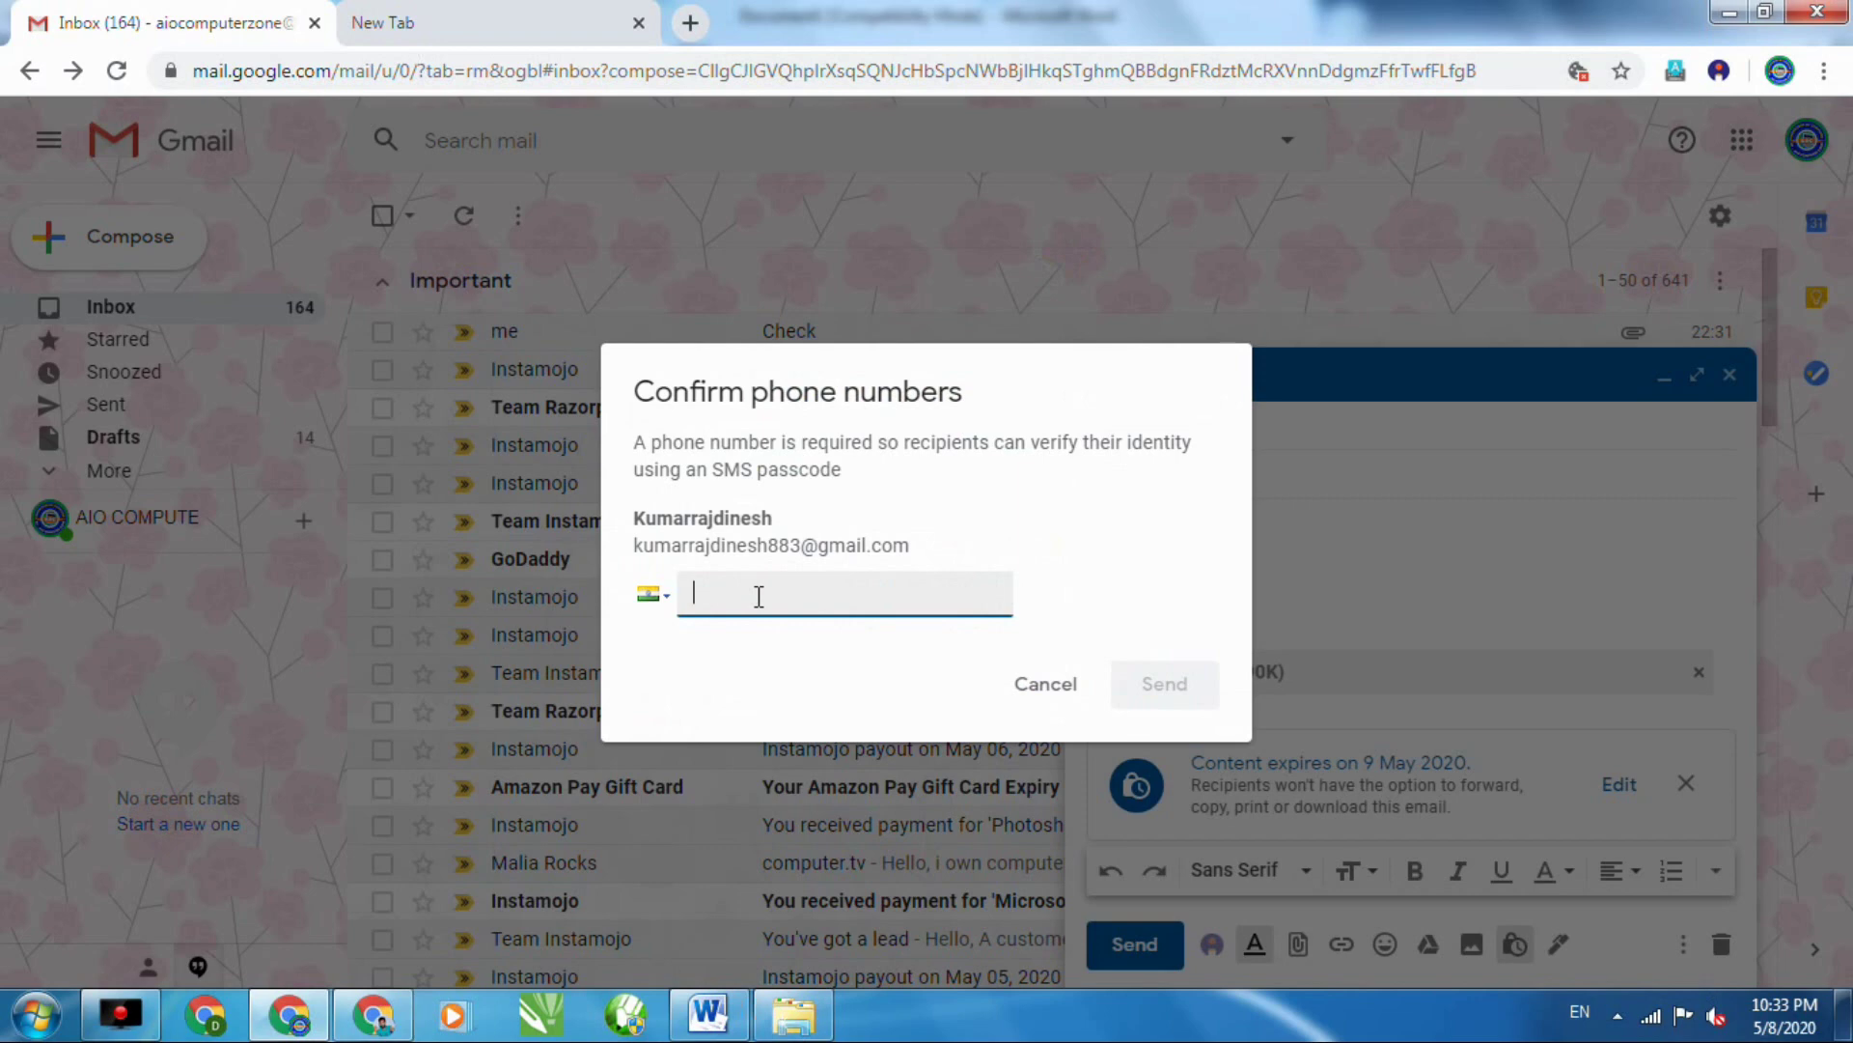
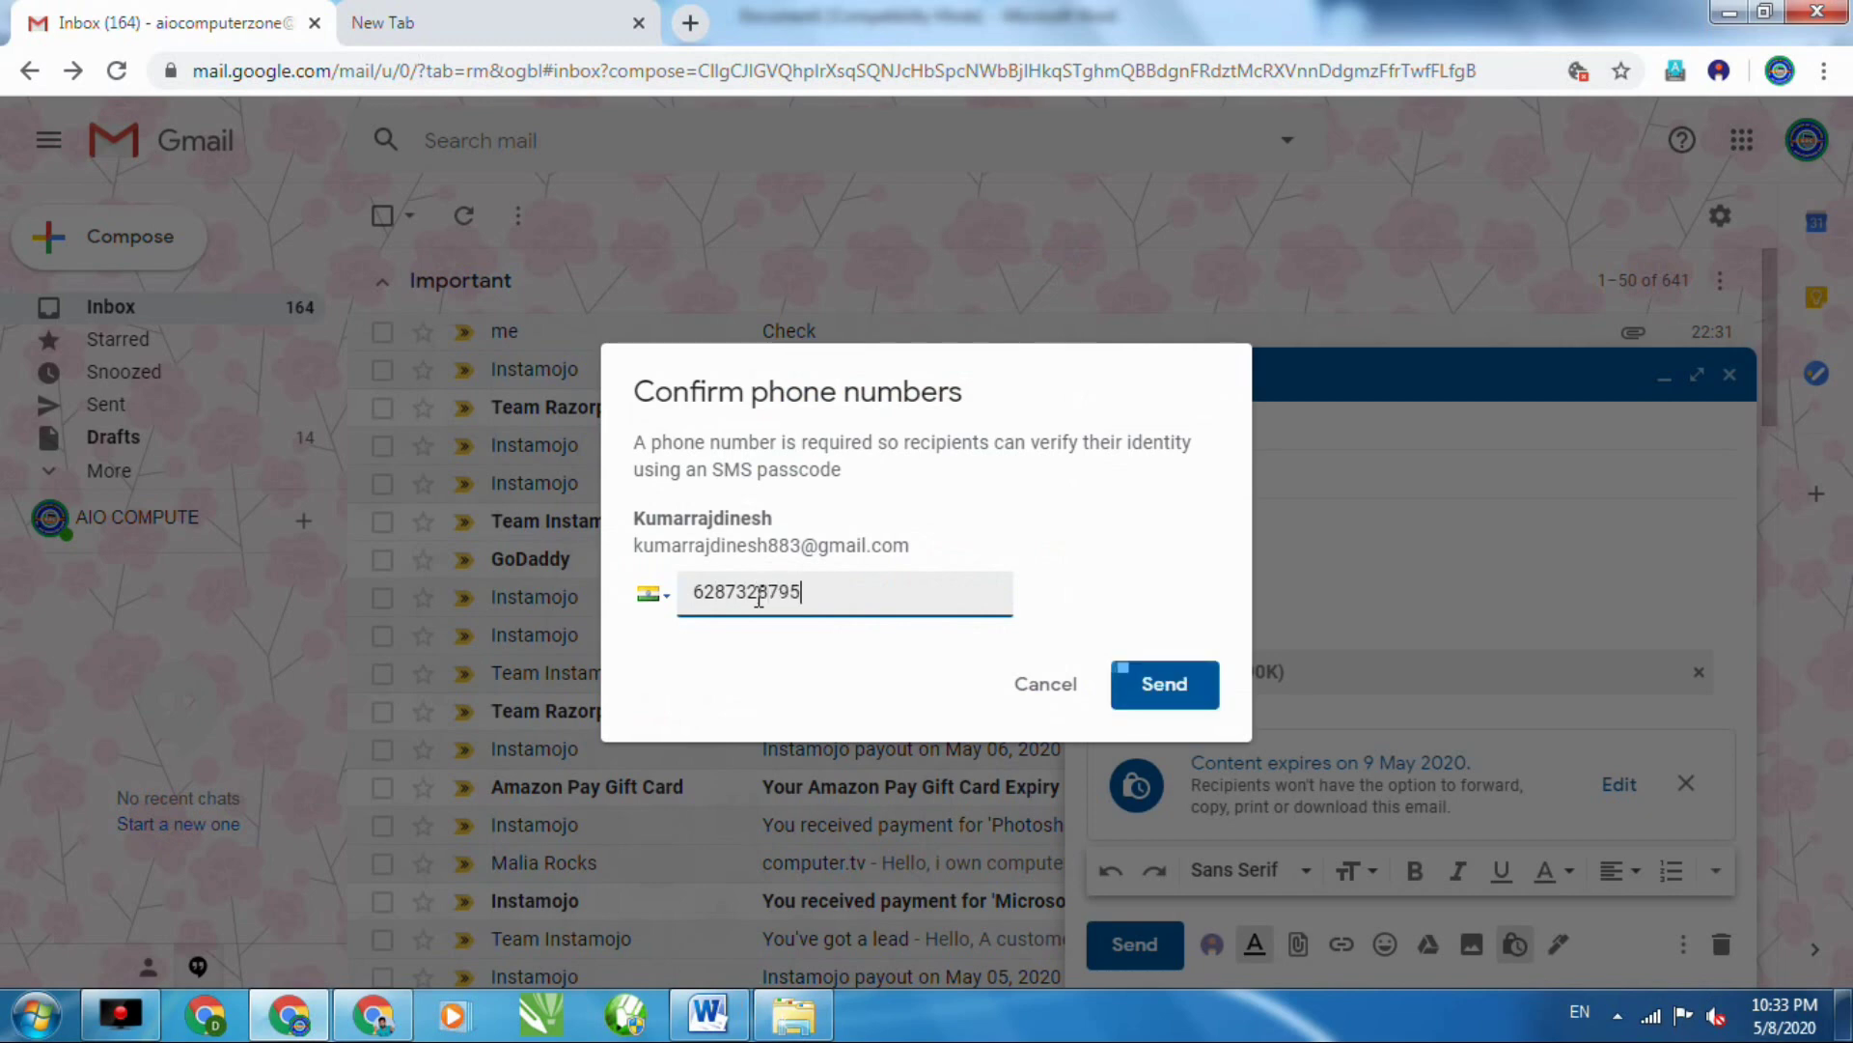
{"action": "left_click", "coordinate": [1154, 694]}
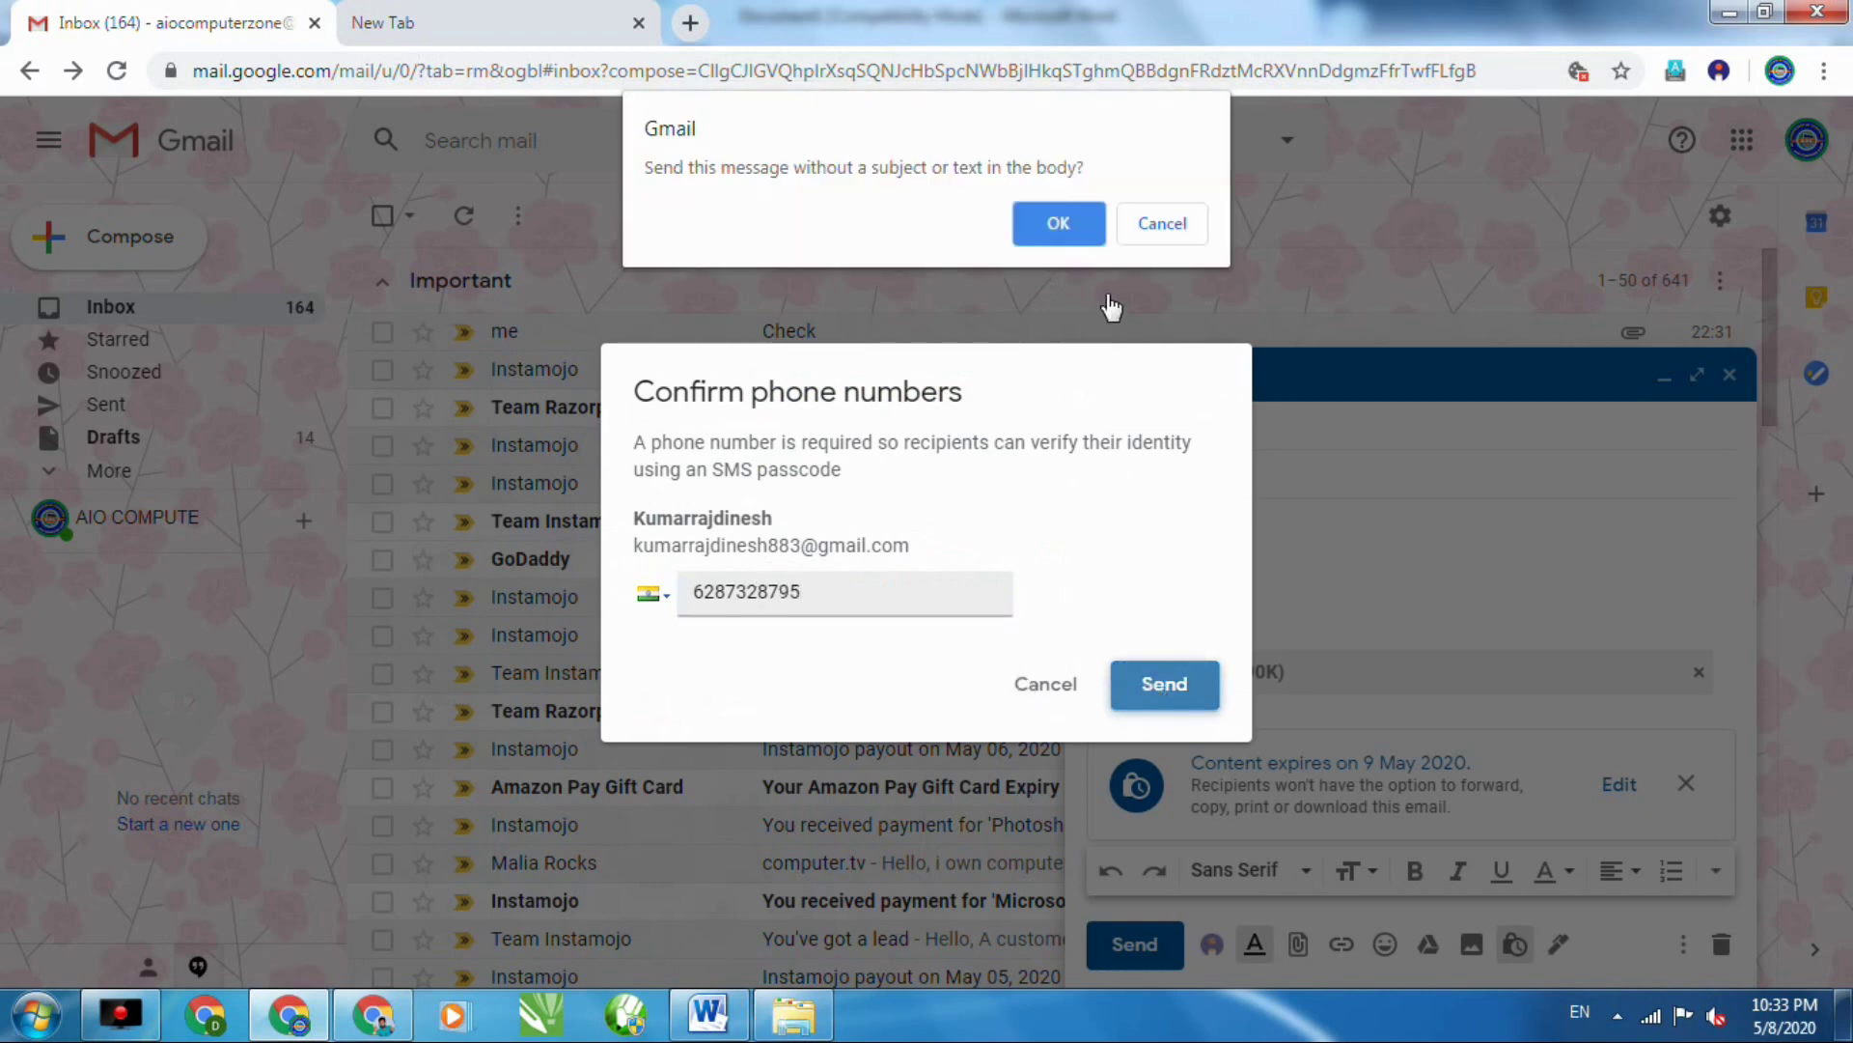
{"action": "left_click", "coordinate": [1070, 239]}
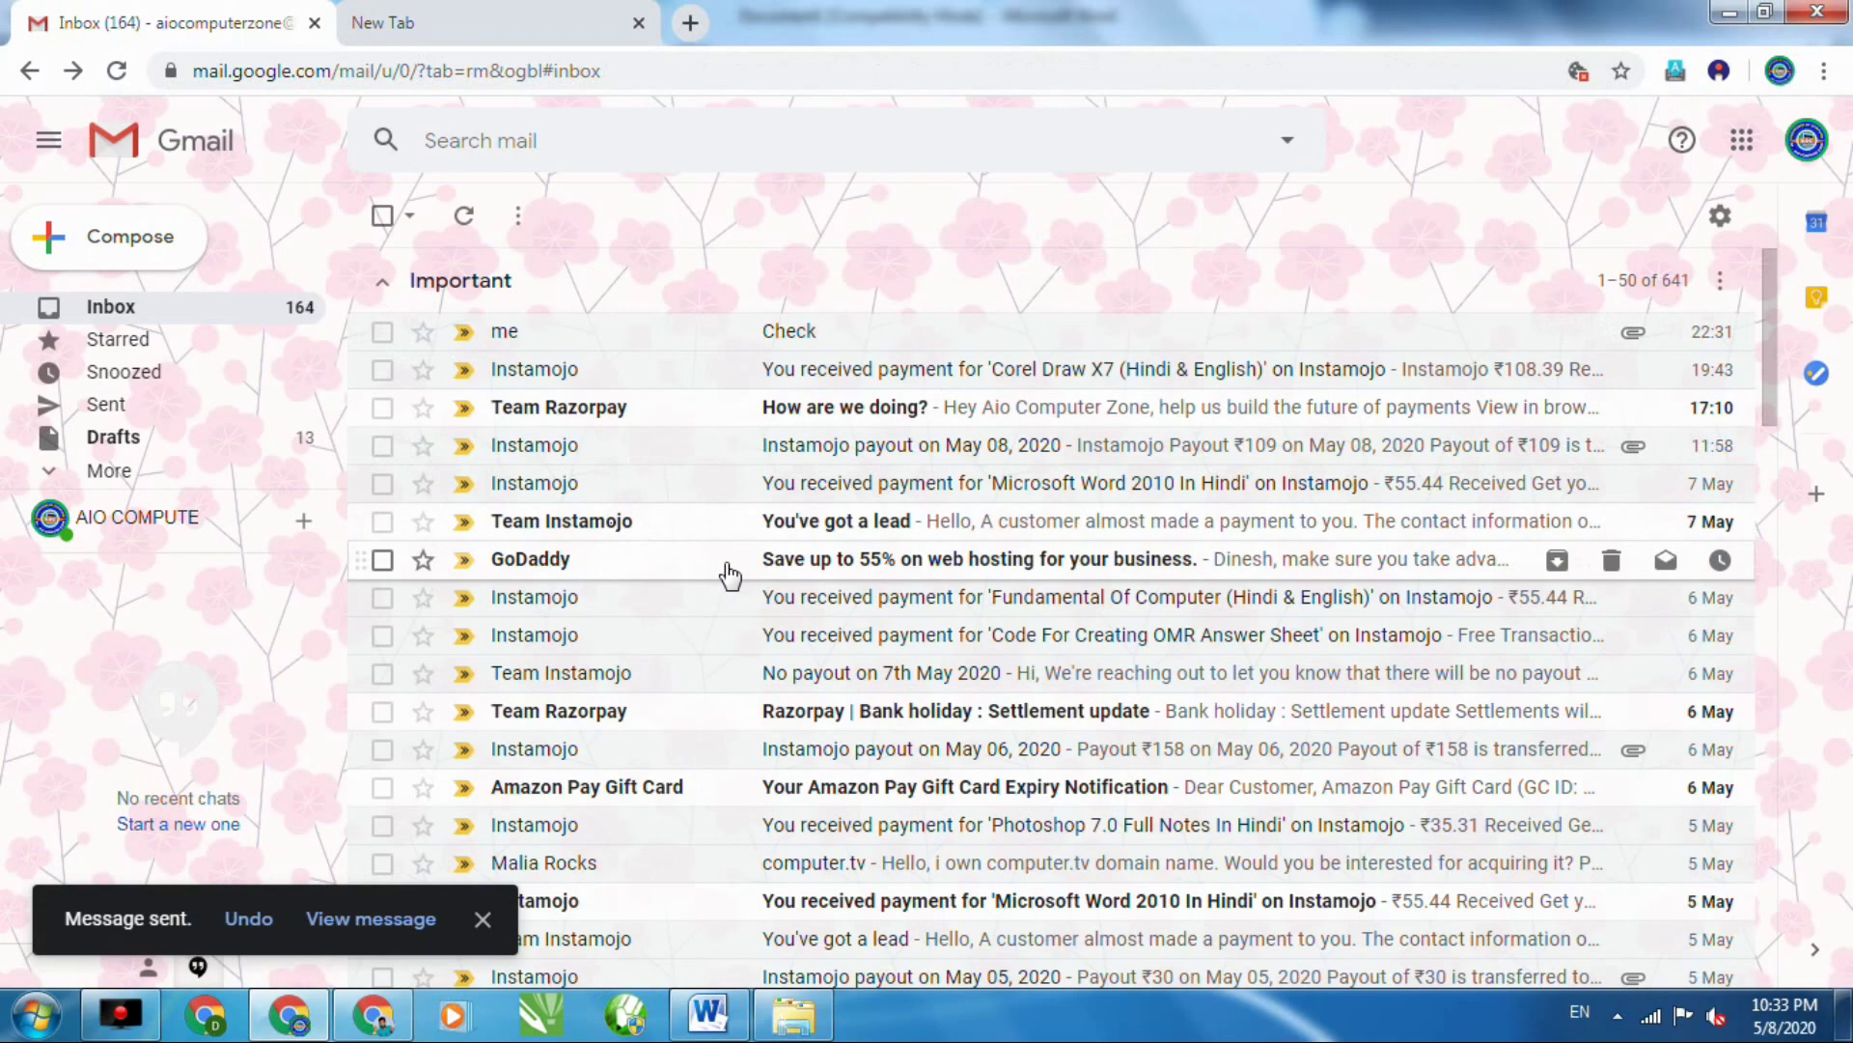
- In the recipient's account, open the Google Search Console email from Important
{"action": "left_click", "coordinate": [373, 1014]}
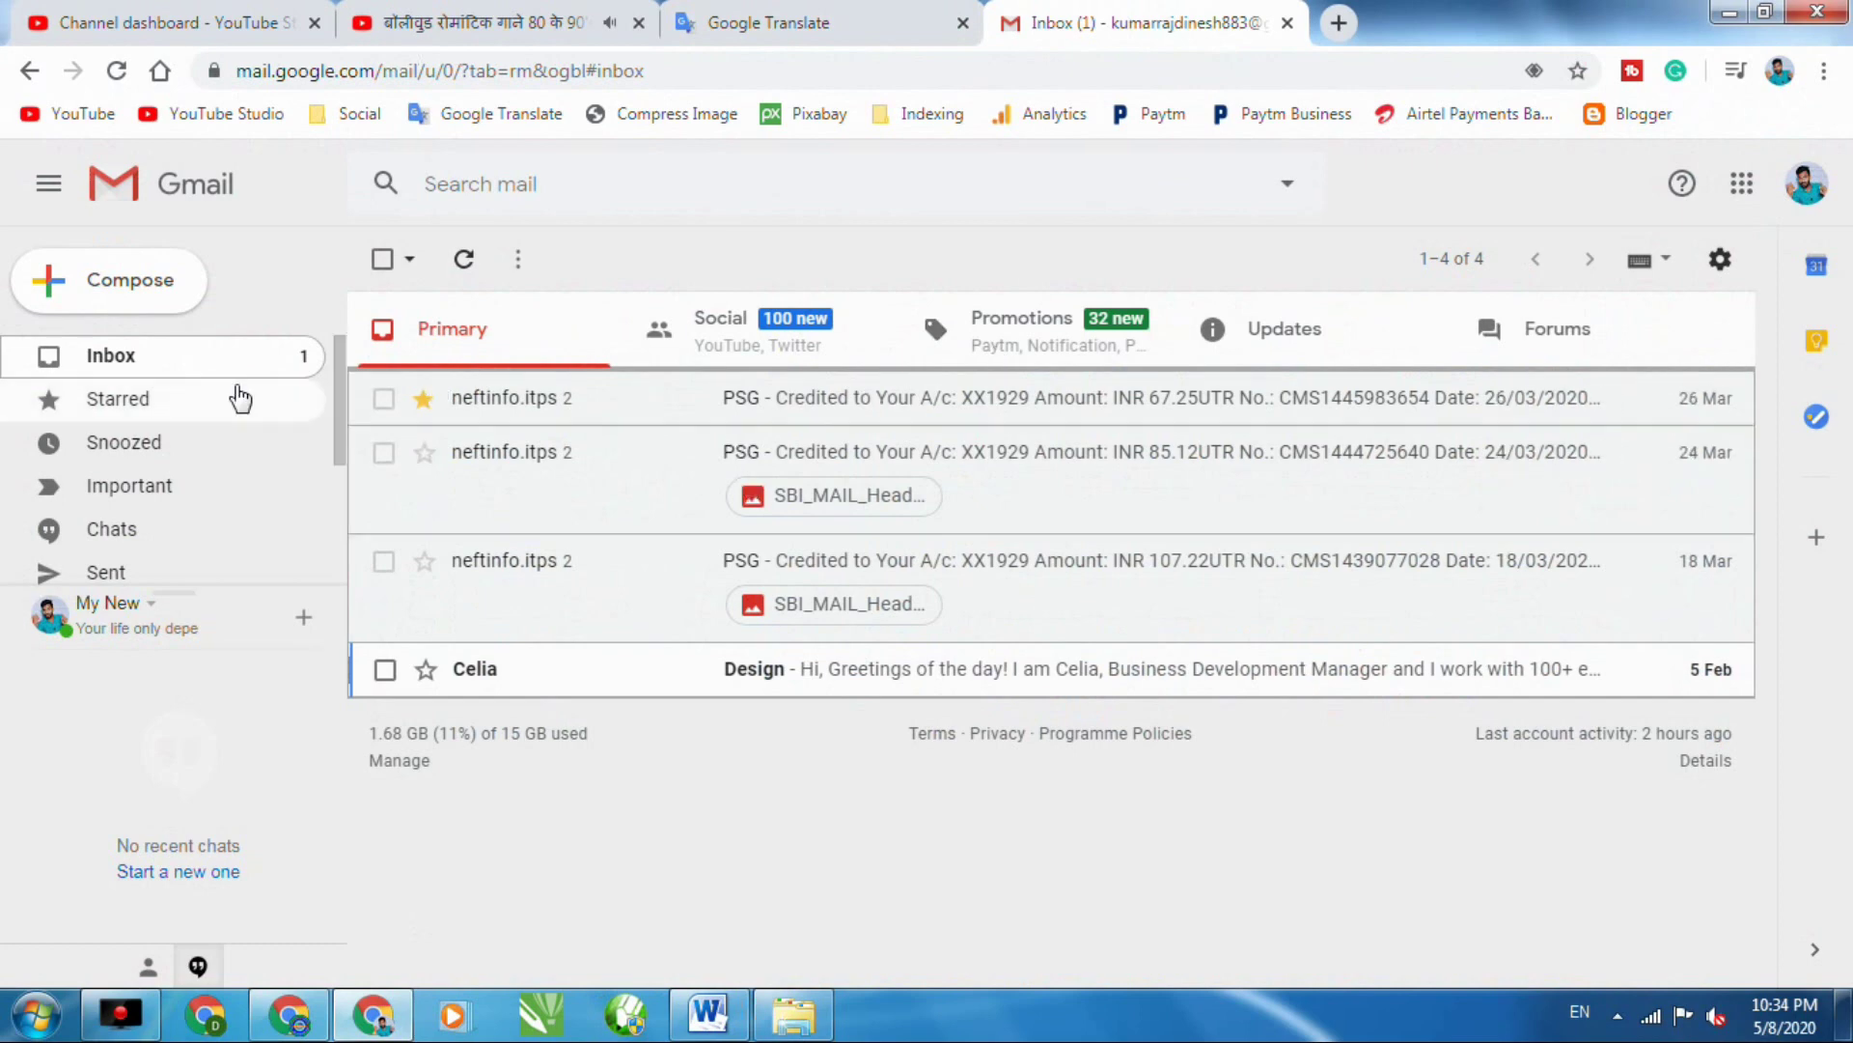
{"action": "left_click", "coordinate": [150, 492]}
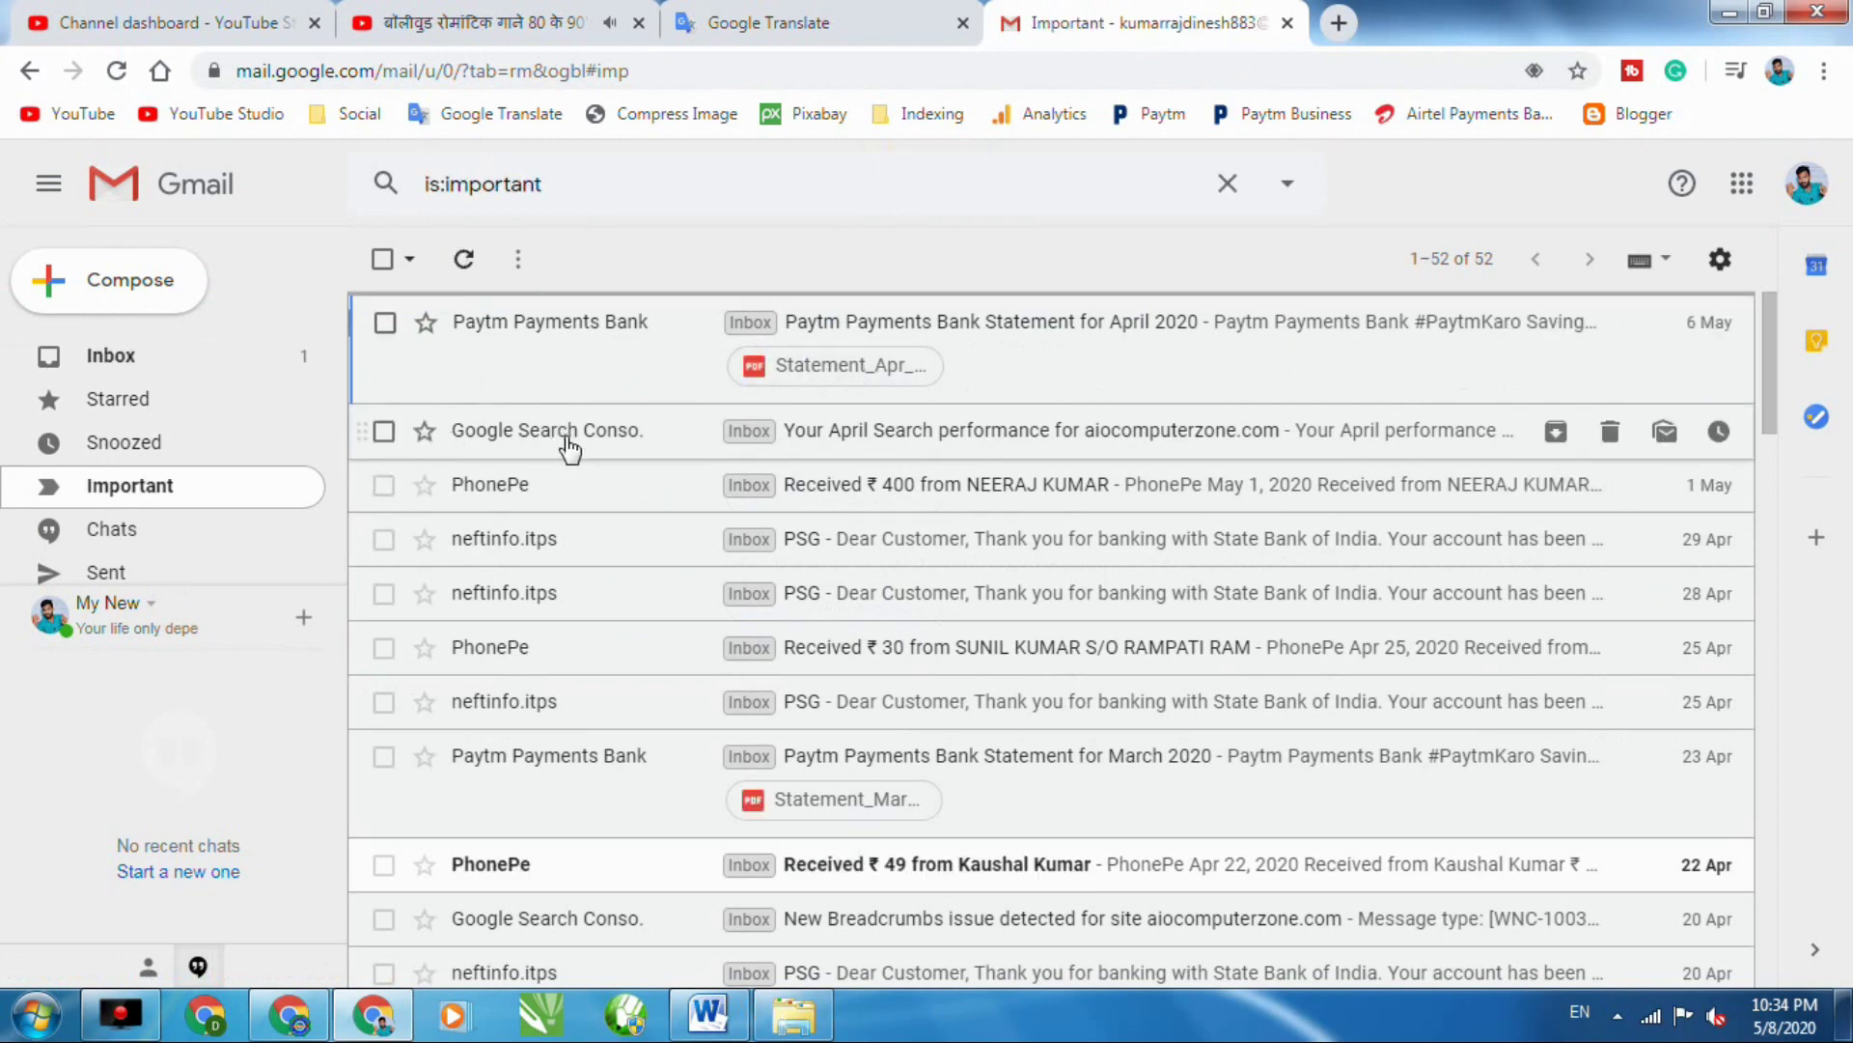
{"action": "left_click", "coordinate": [514, 419]}
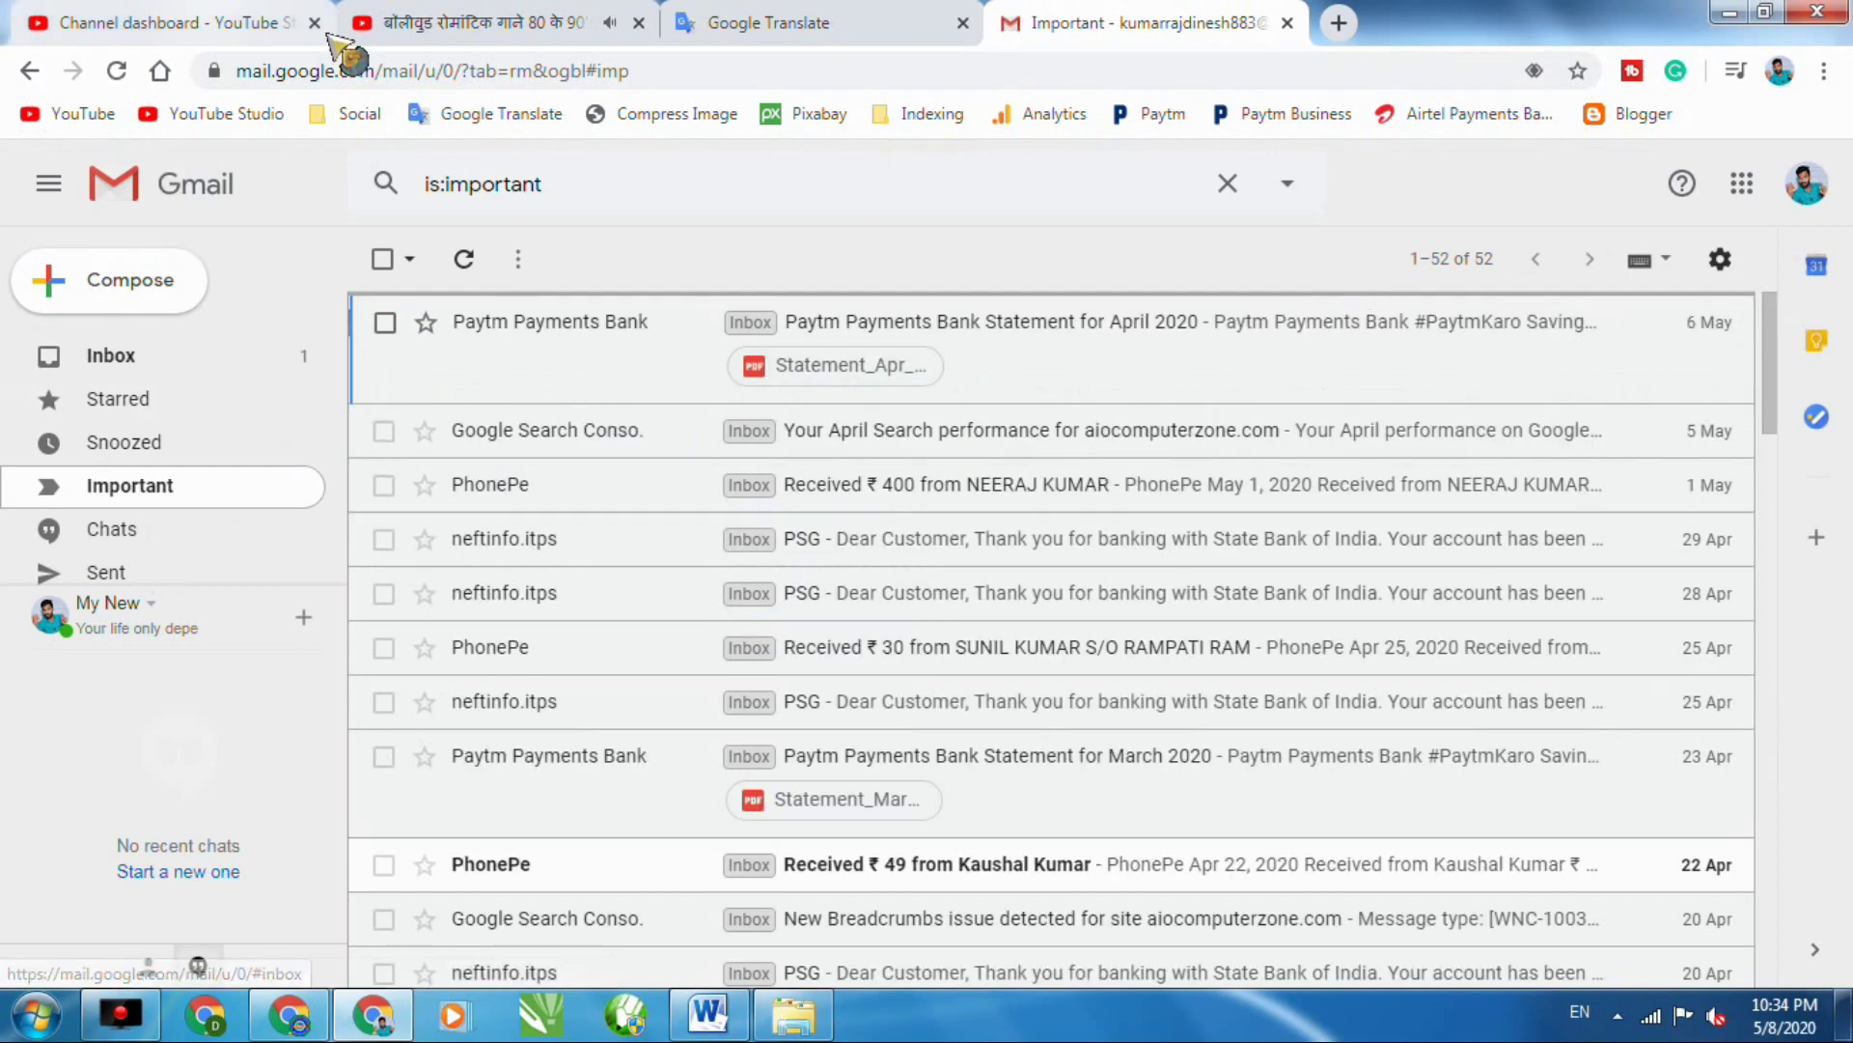
- Reload the recipient's Gmail with F5 to fetch the new confidential message
{"action": "left_click", "coordinate": [373, 1013]}
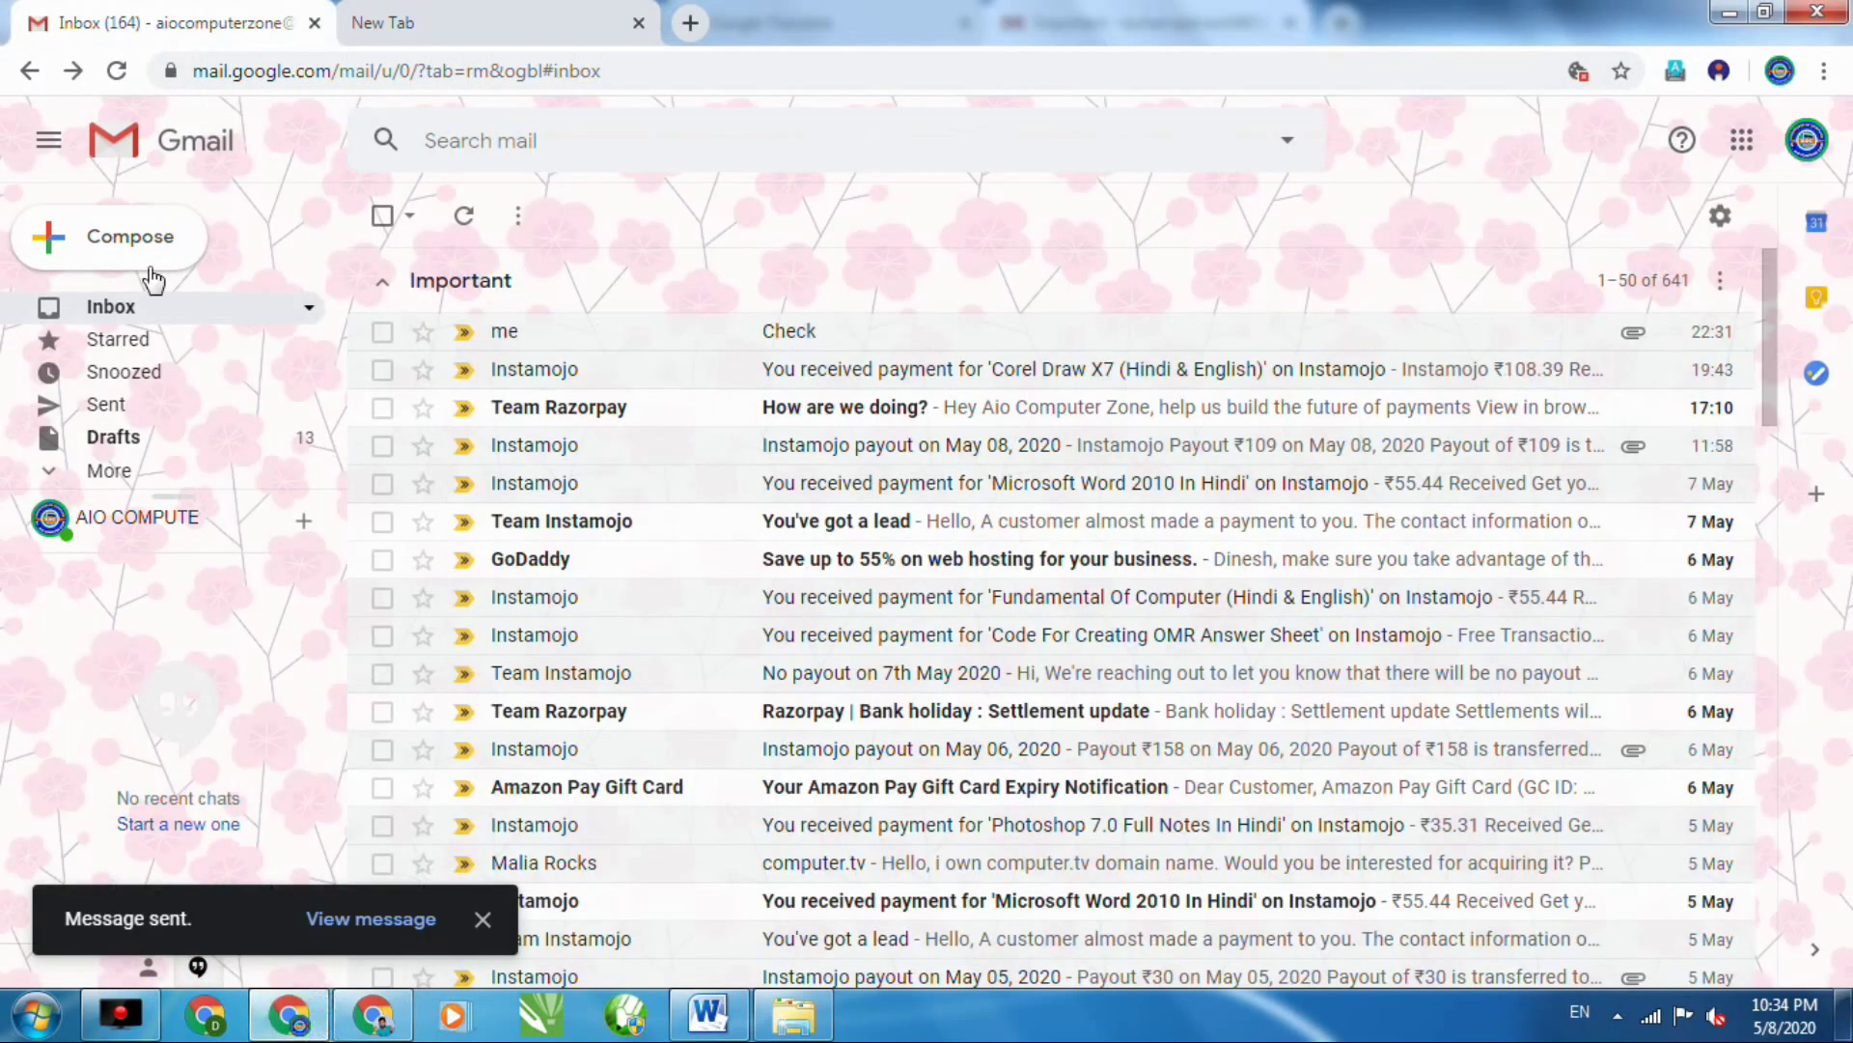
{"action": "left_click", "coordinate": [405, 1020]}
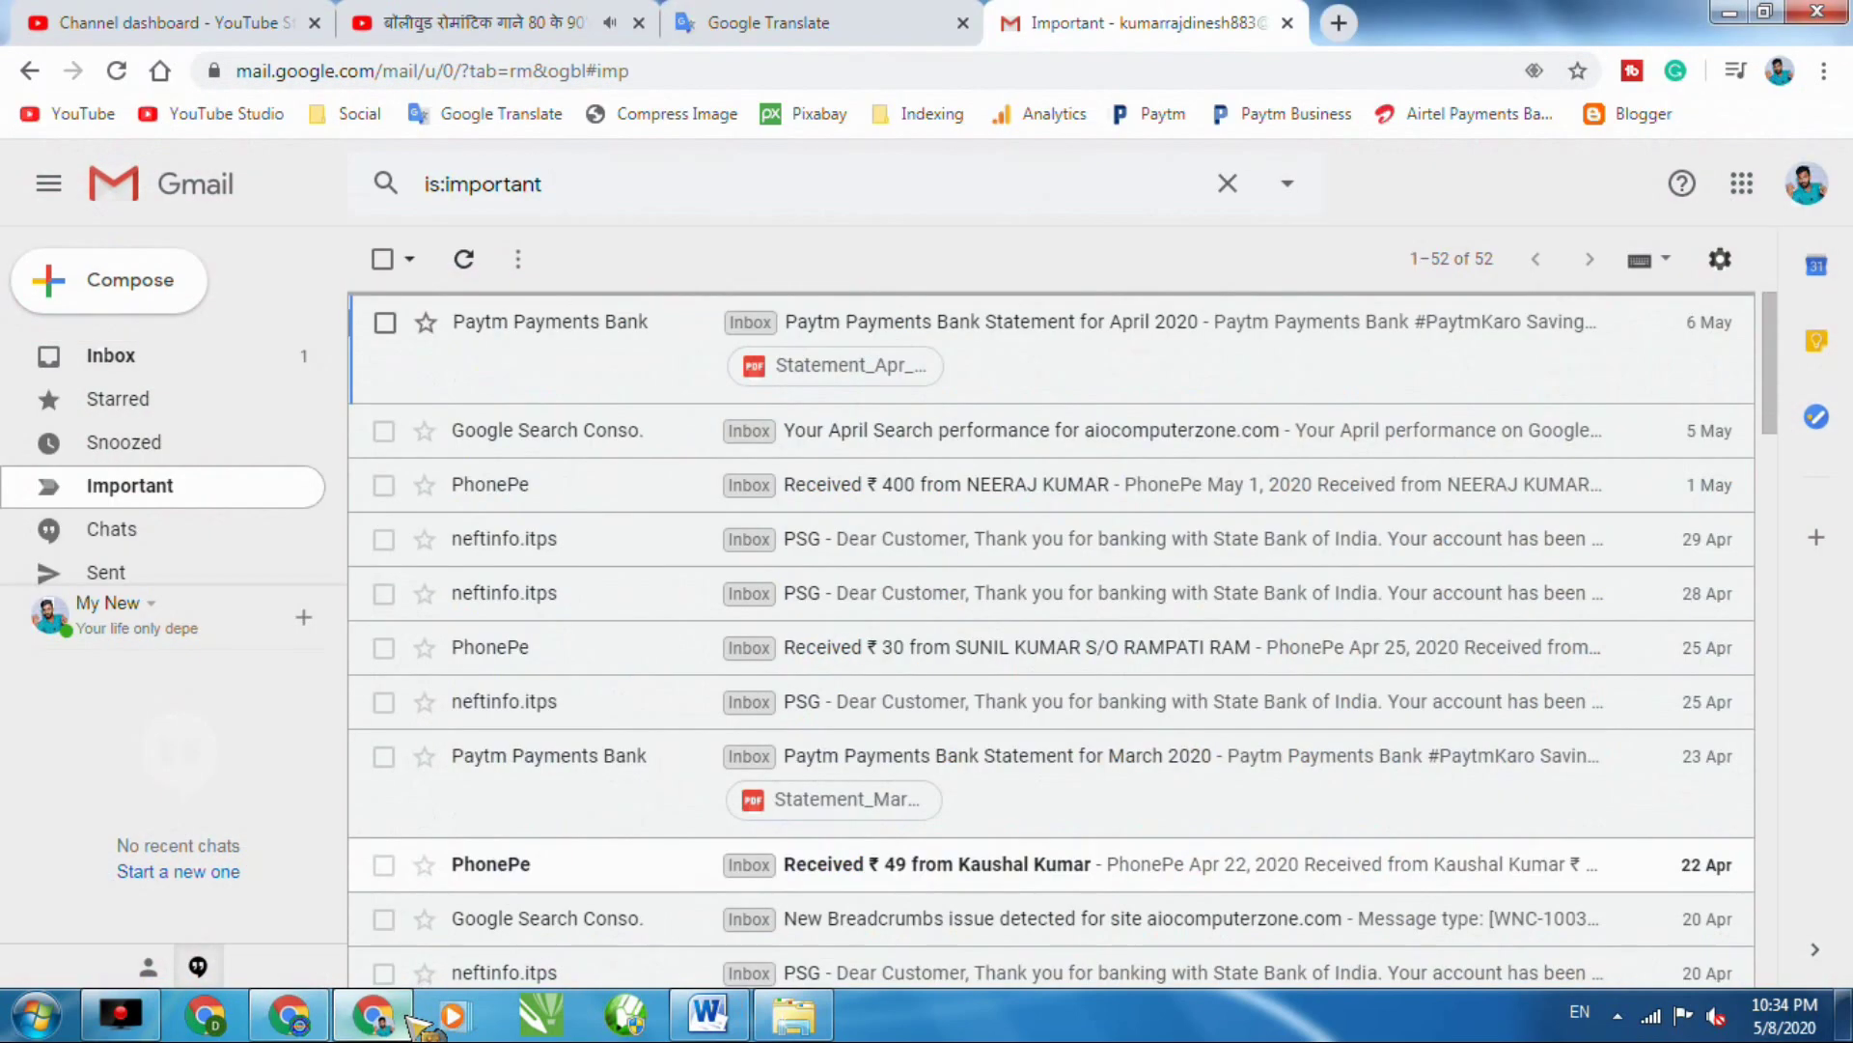
{"action": "key", "text": "F5"}
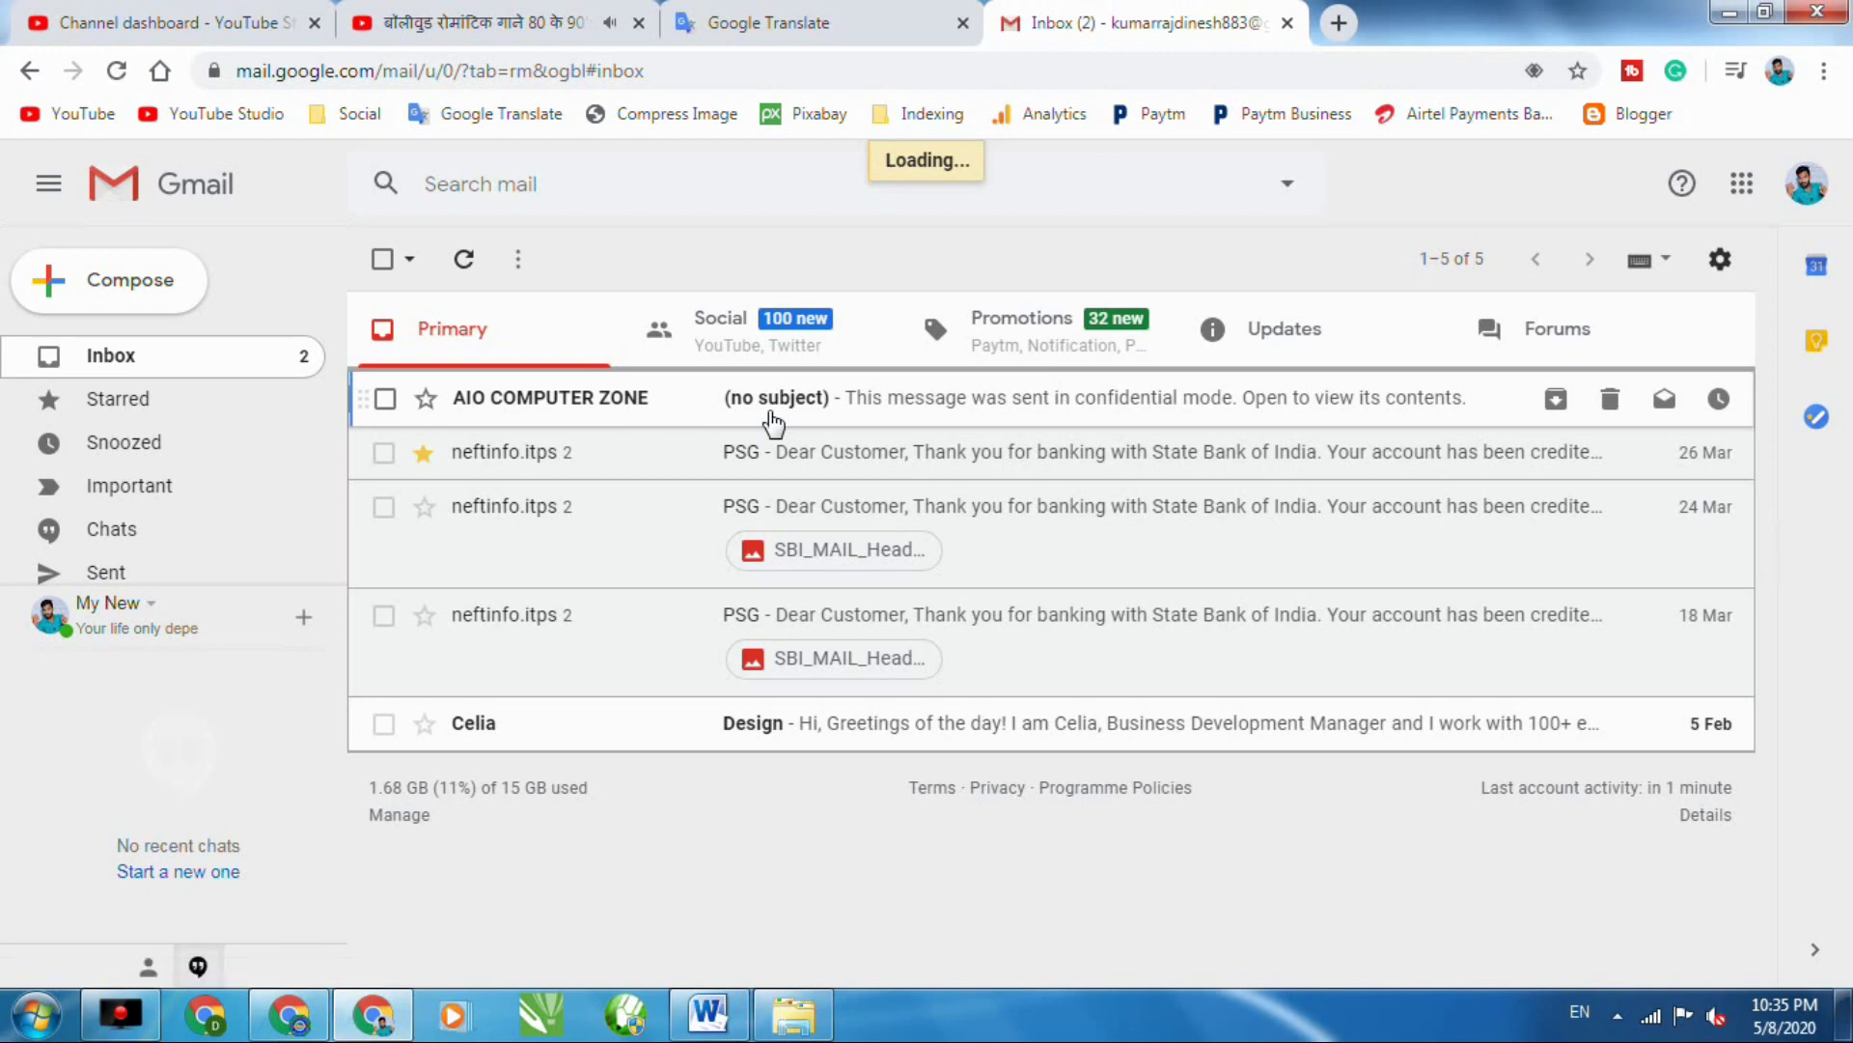
- Unlock the confidential message with the SMS one-time passcode and preview Email Send .pdf
{"action": "left_click", "coordinate": [773, 422]}
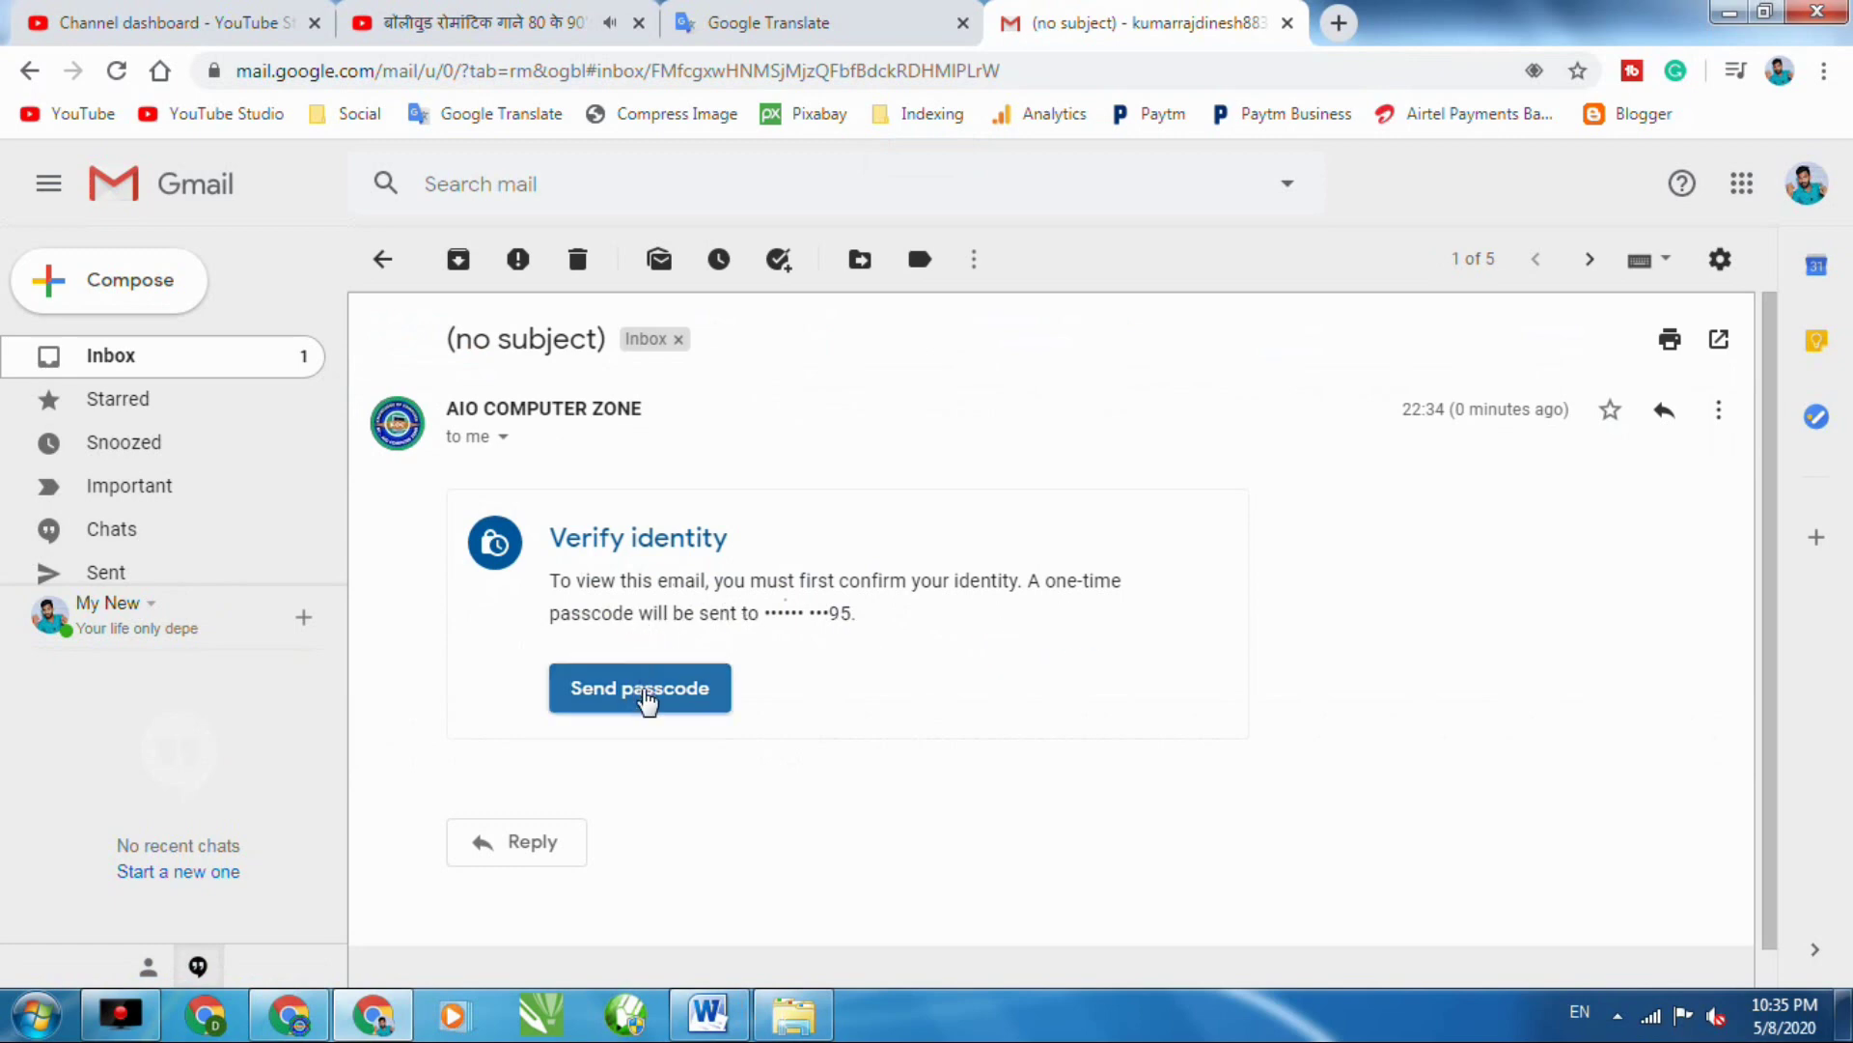
{"action": "left_click", "coordinate": [637, 697]}
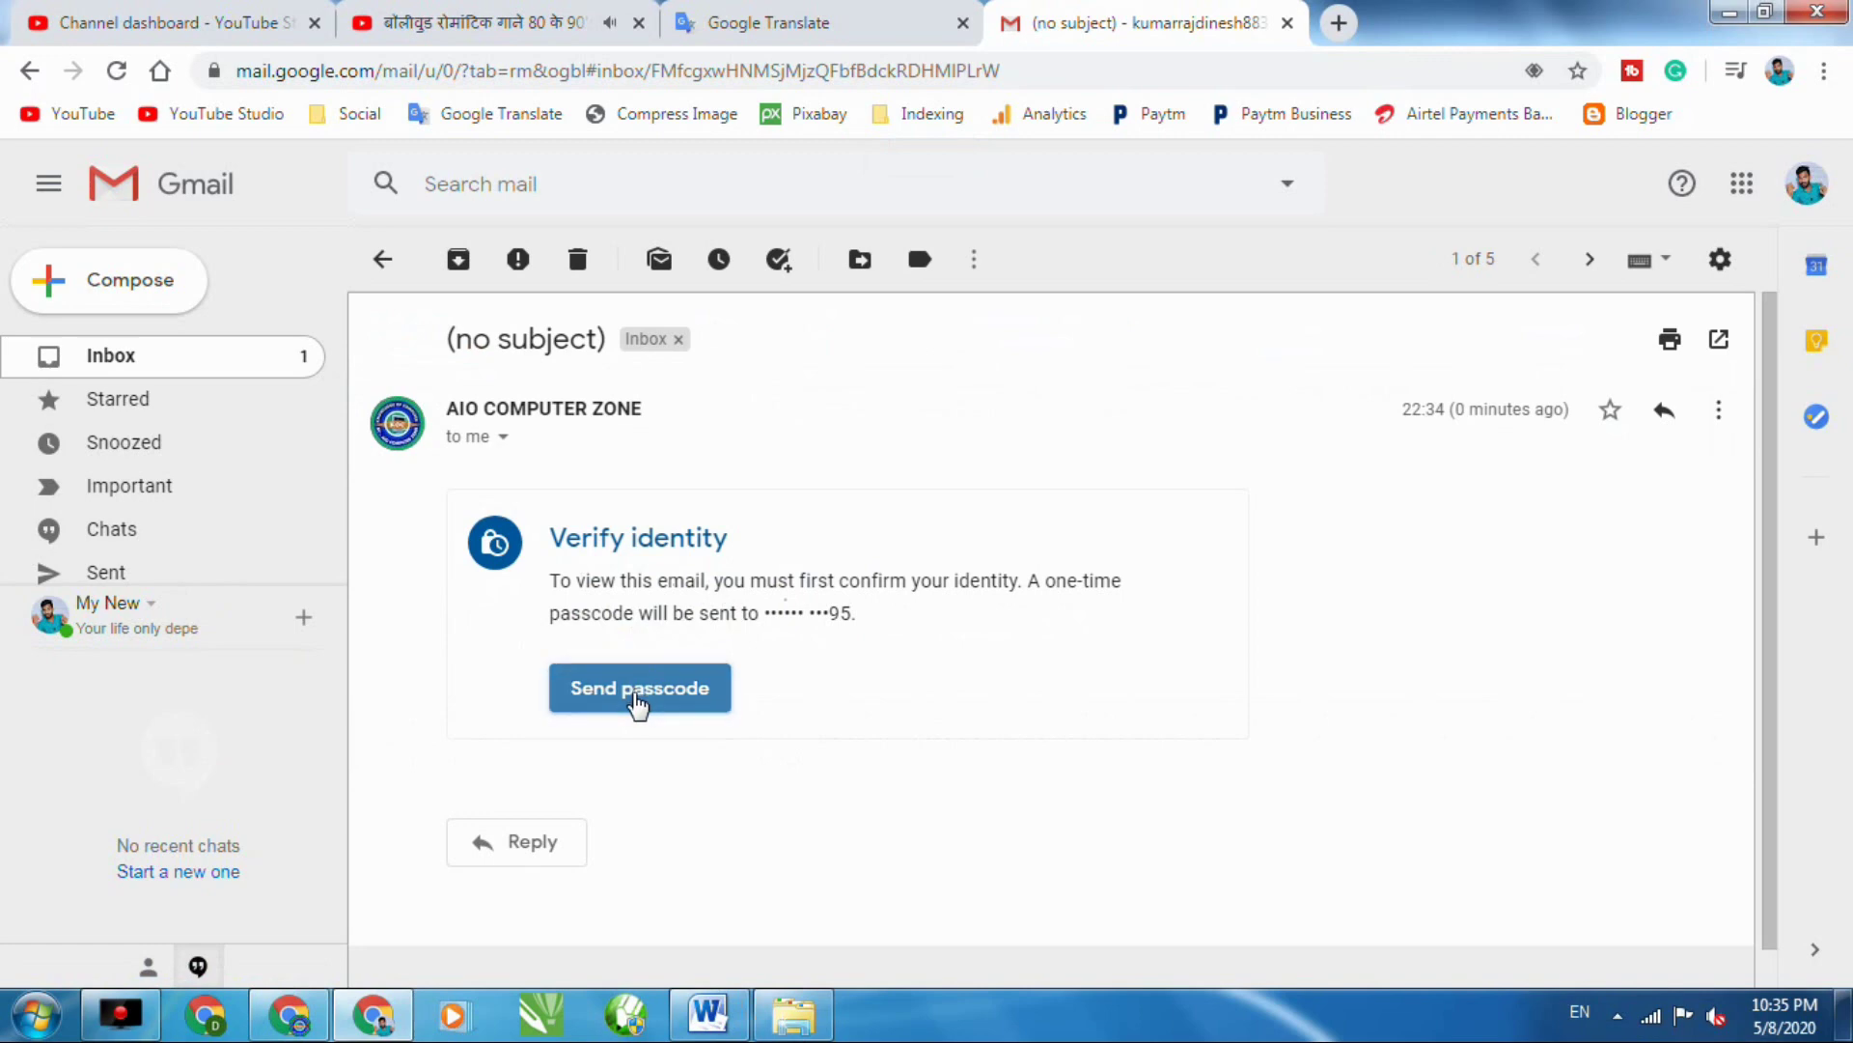
{"action": "left_click", "coordinate": [637, 697]}
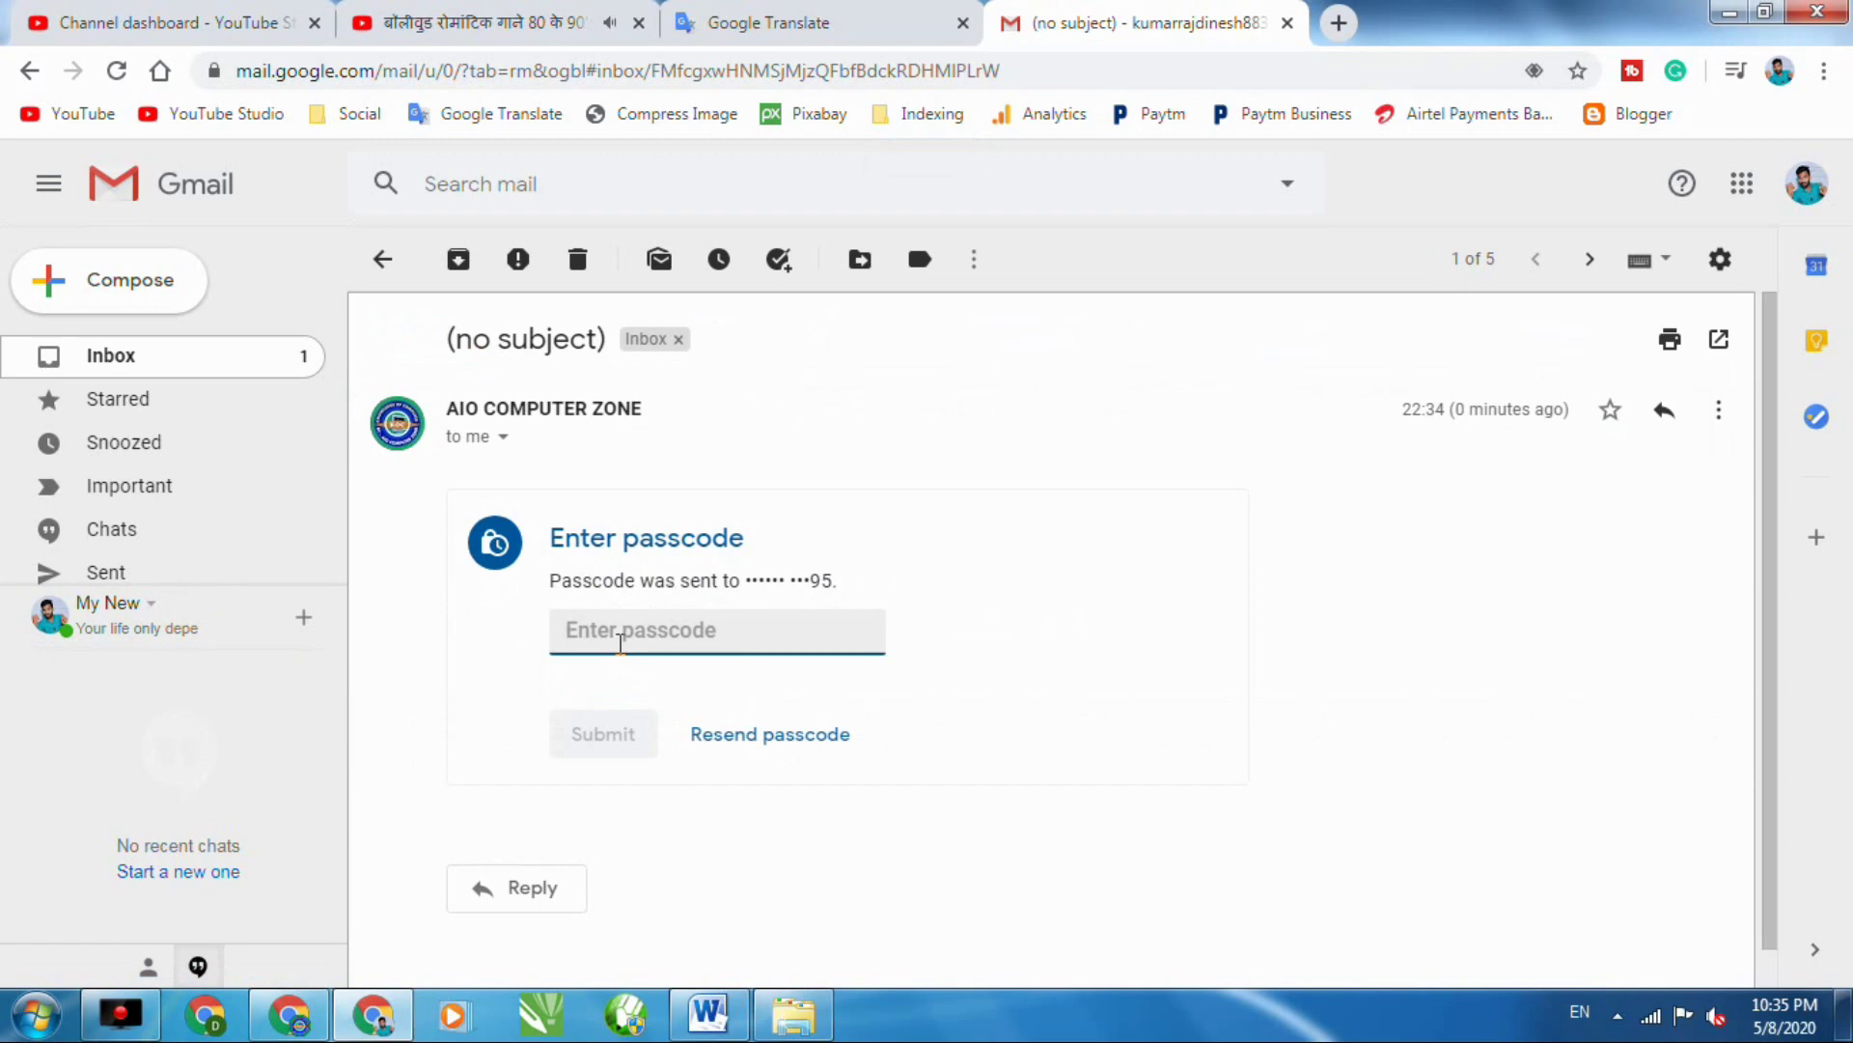
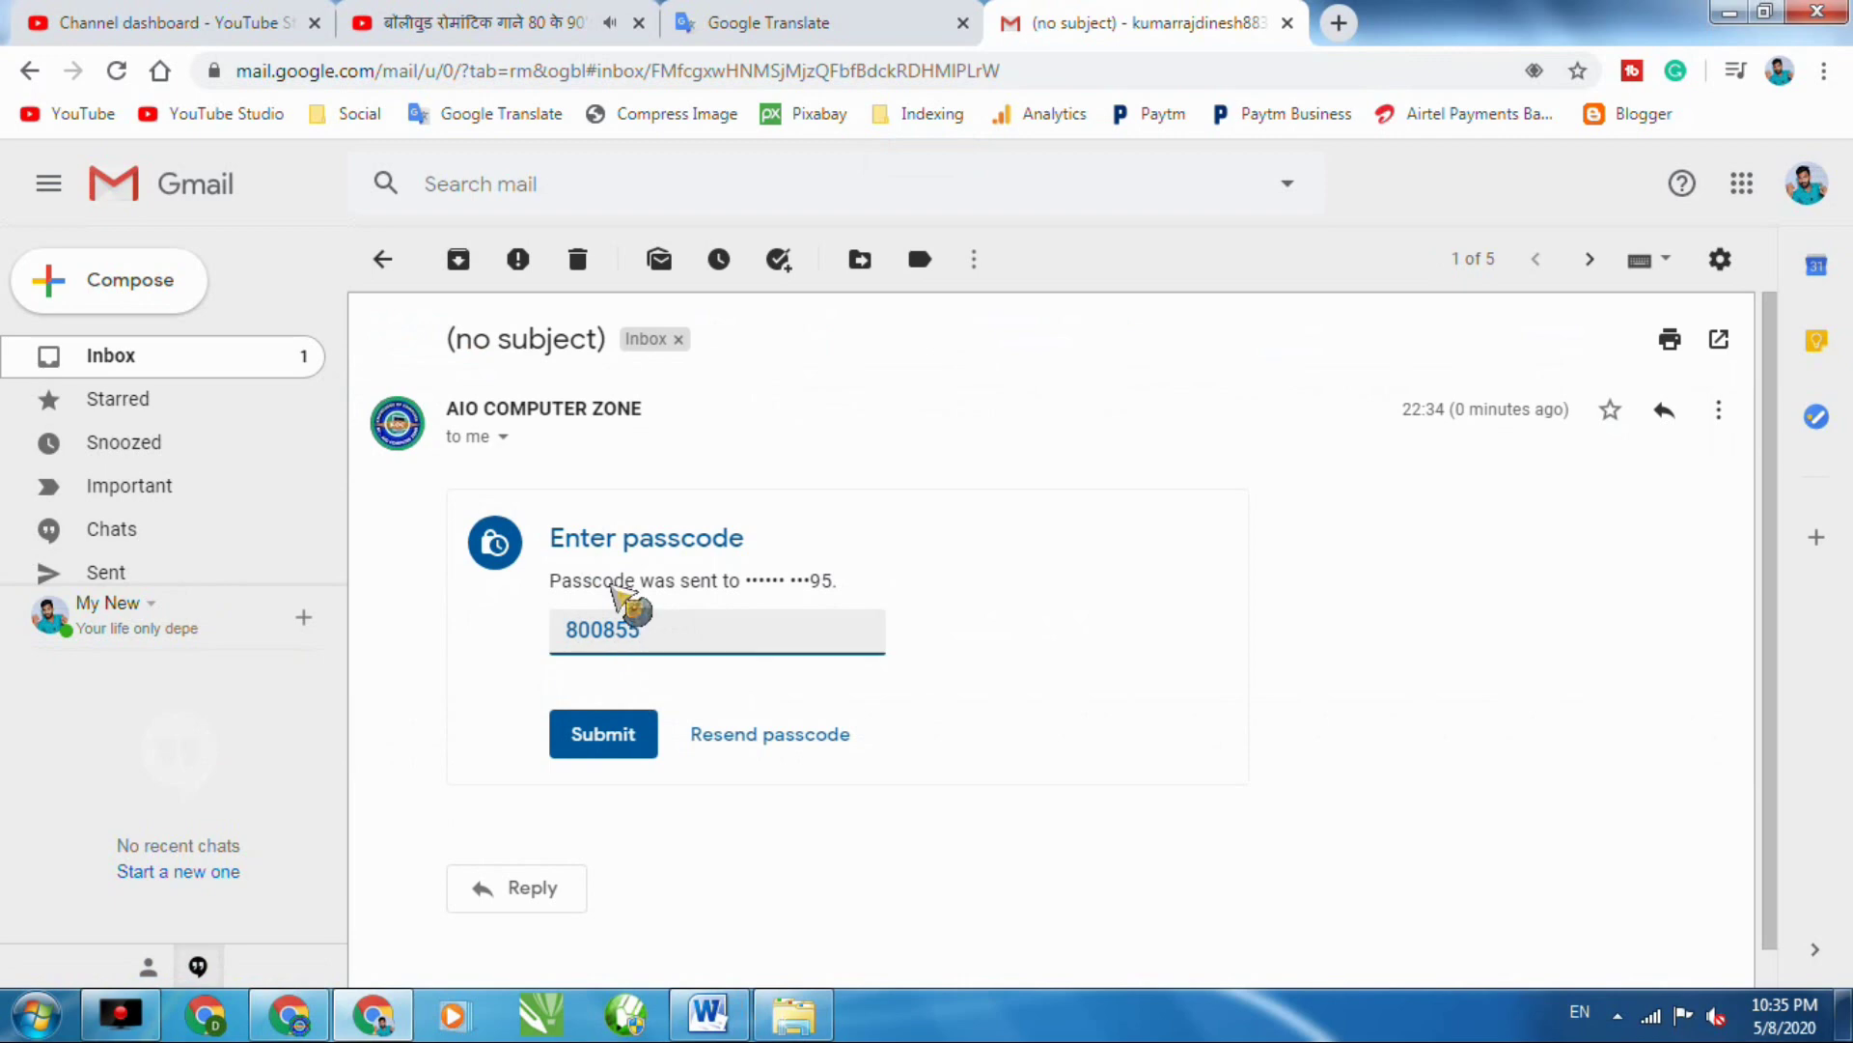
{"action": "left_click", "coordinate": [606, 749]}
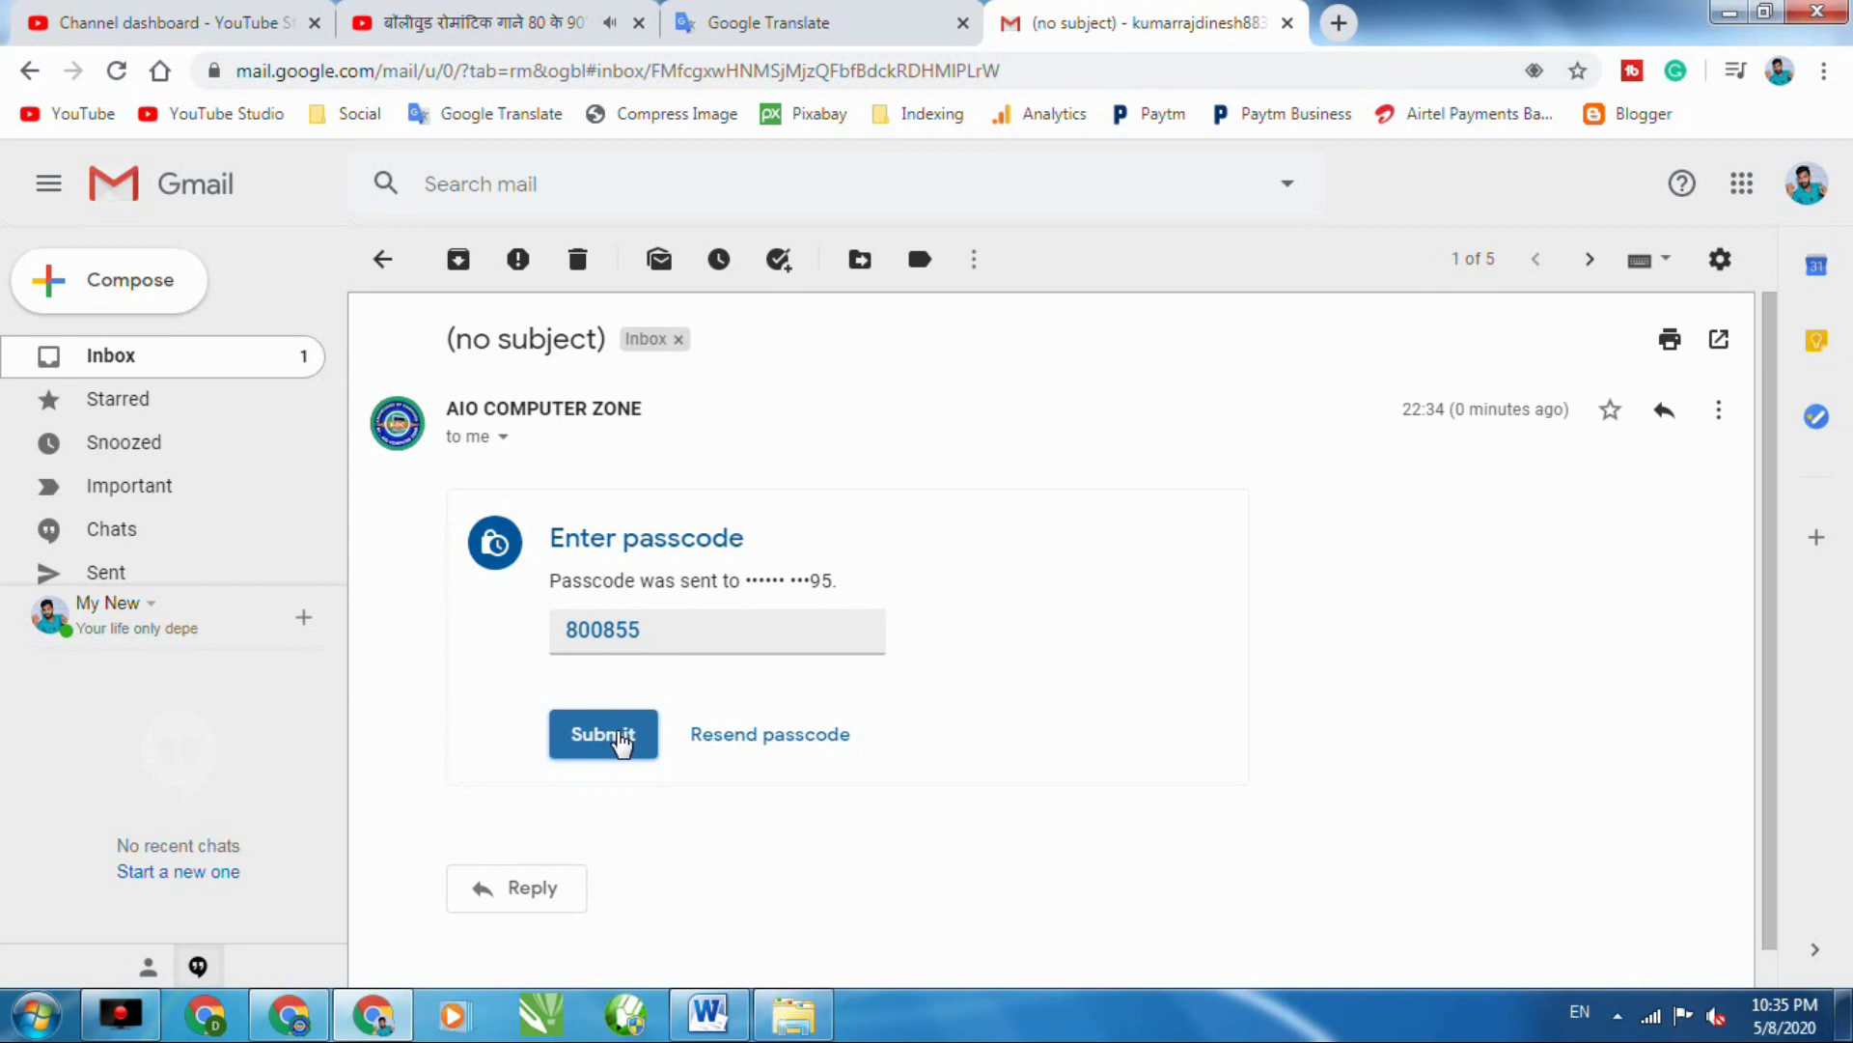
{"action": "left_click", "coordinate": [620, 741]}
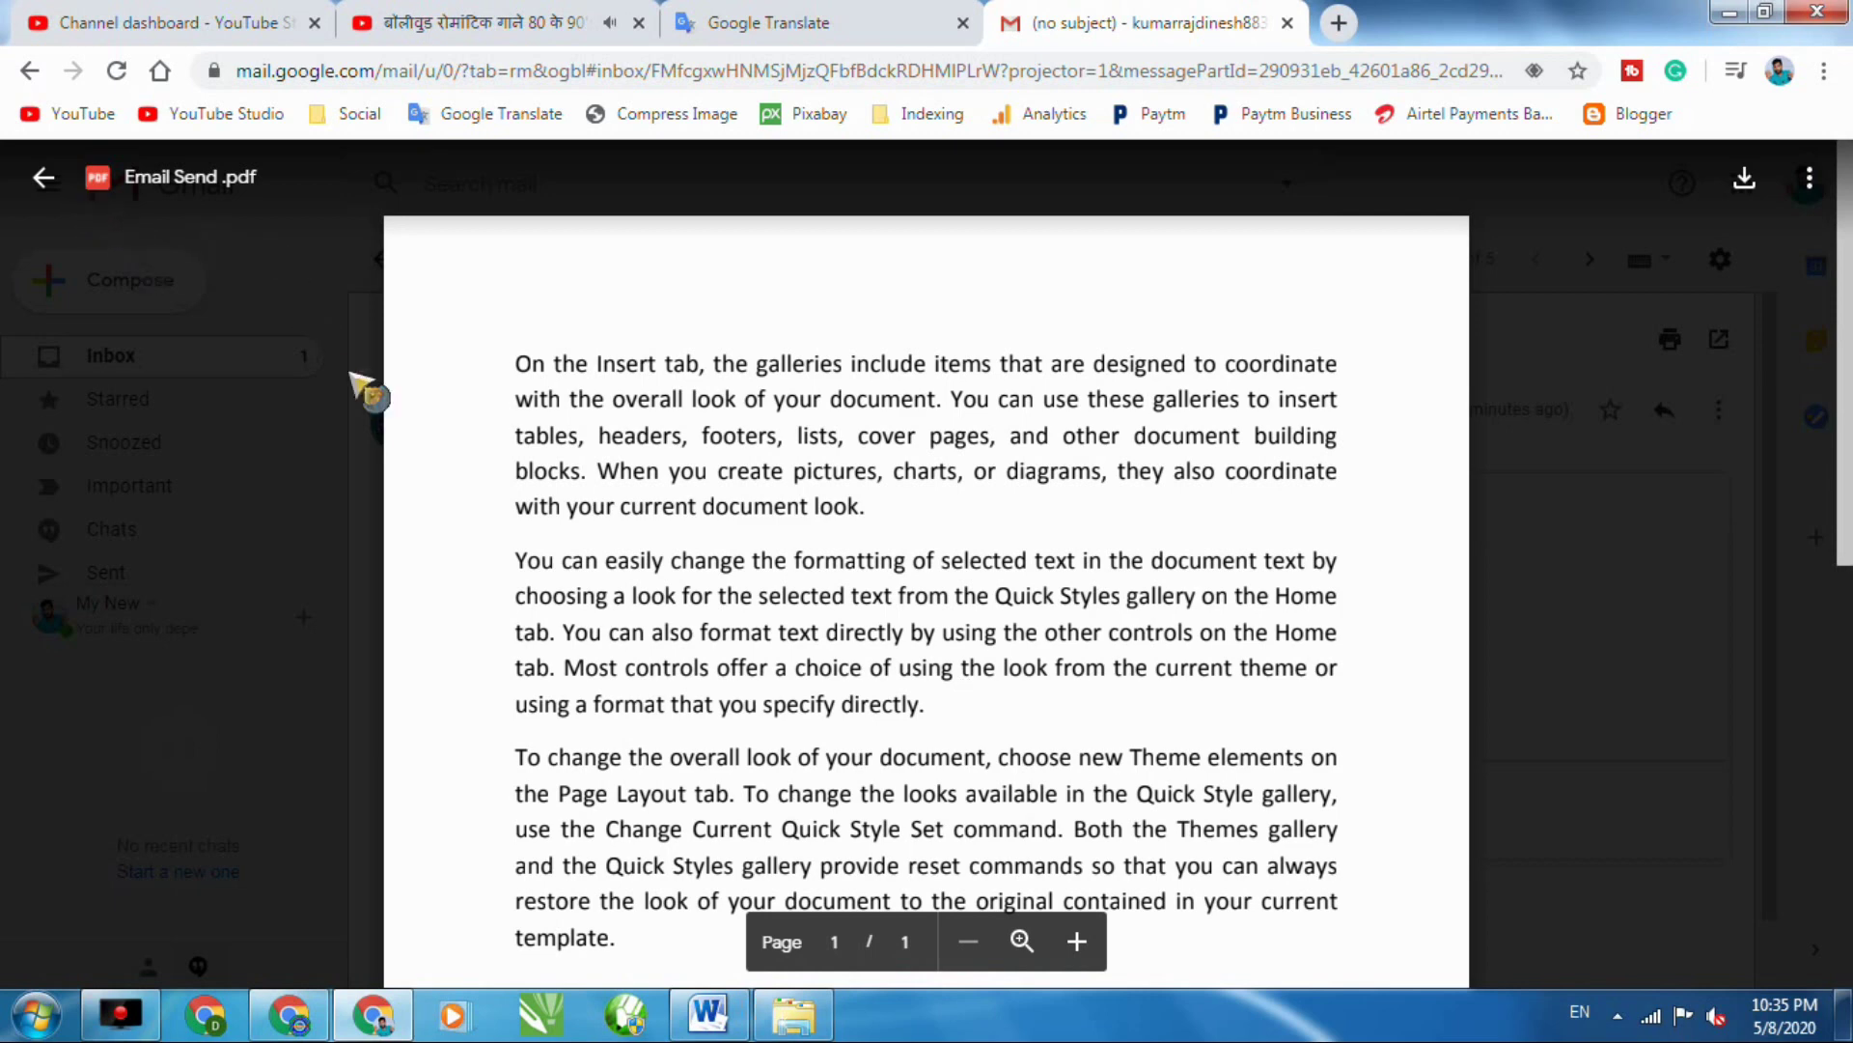
- Close the PDF preview, reopen and close it again, then return to the sender's window
{"action": "key", "text": "Escape"}
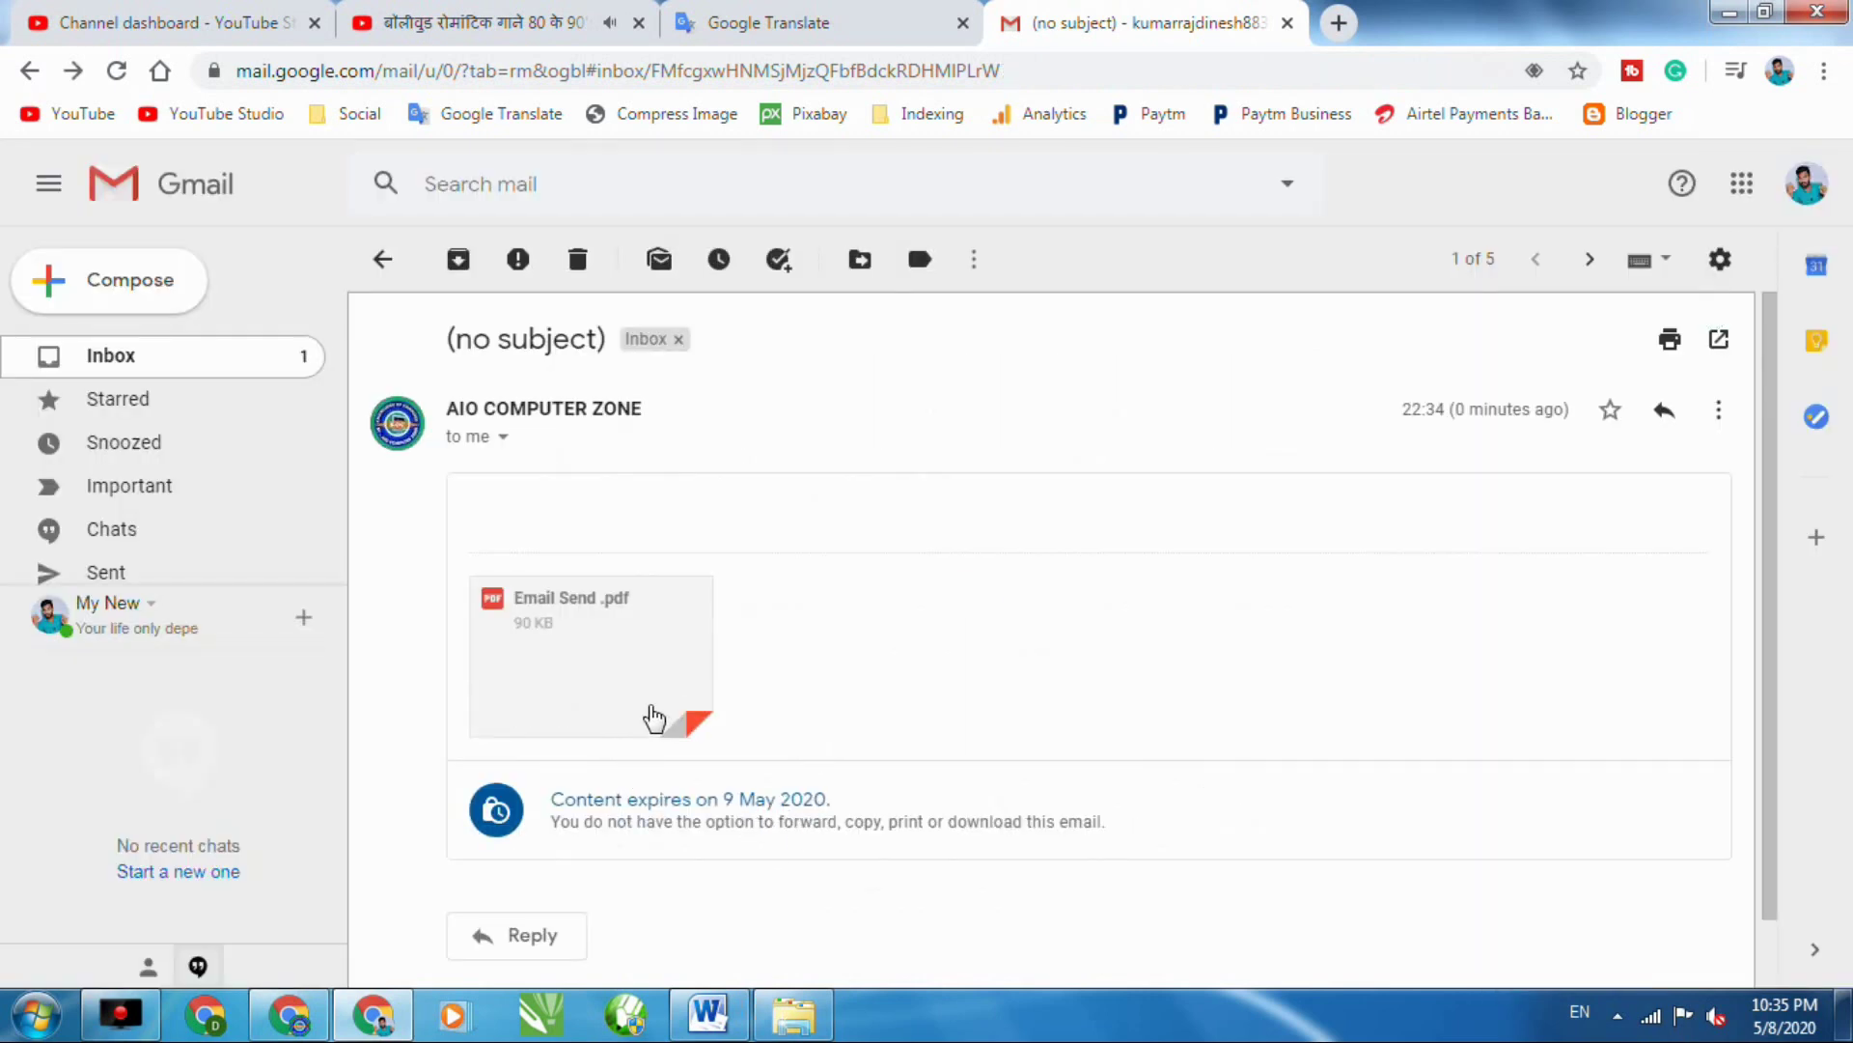
{"action": "left_click", "coordinate": [632, 695]}
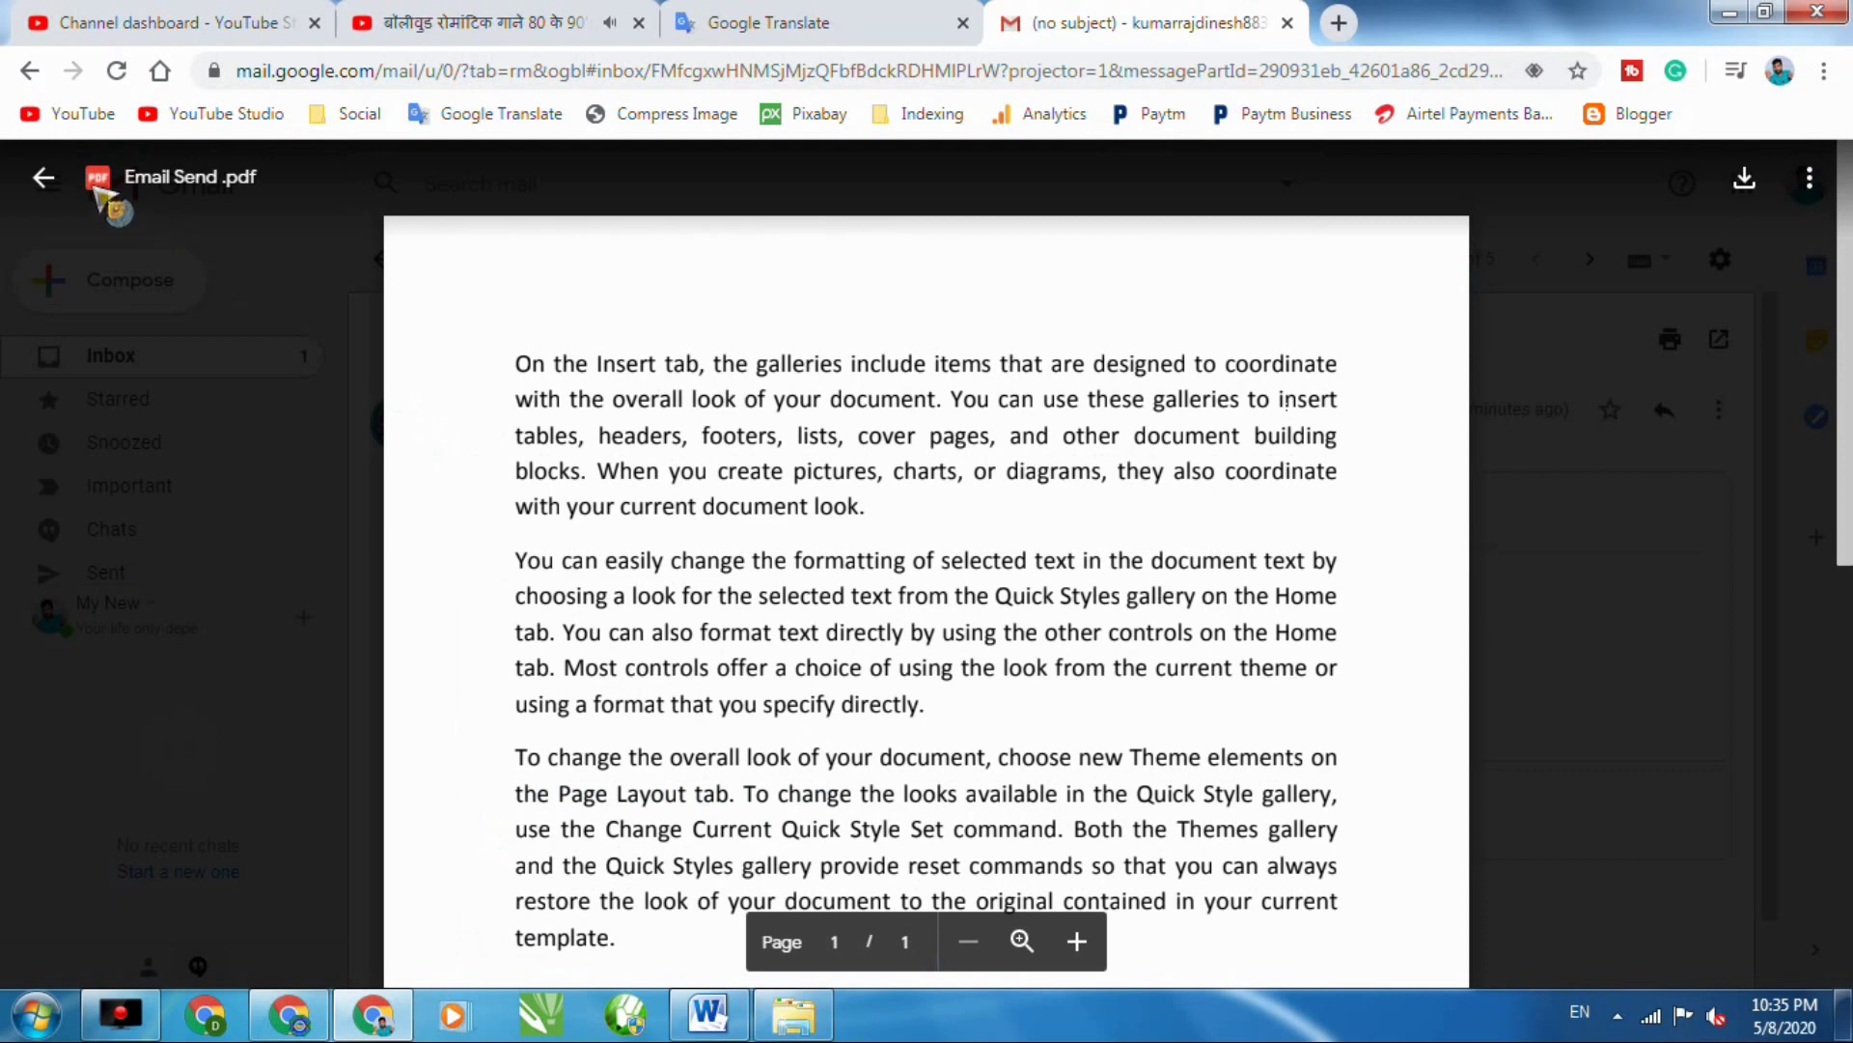
{"action": "key", "text": "Escape"}
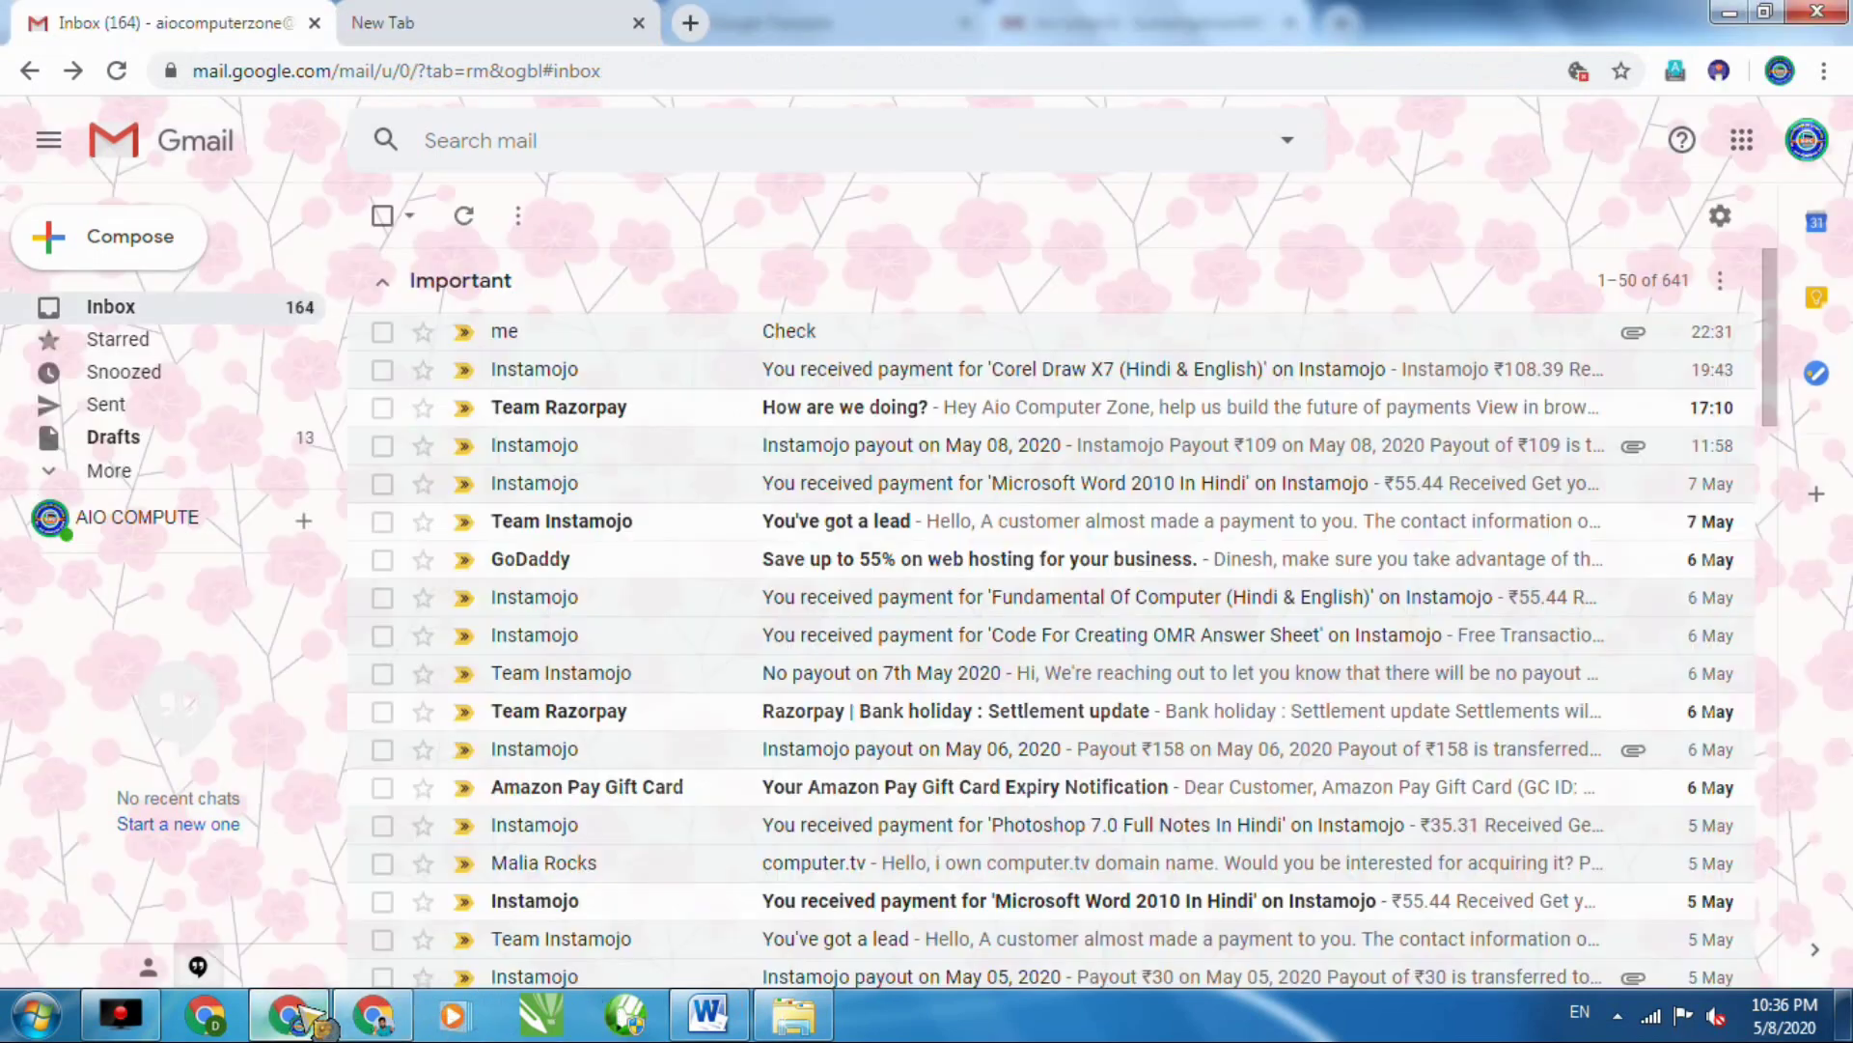
{"action": "left_click", "coordinate": [299, 1012]}
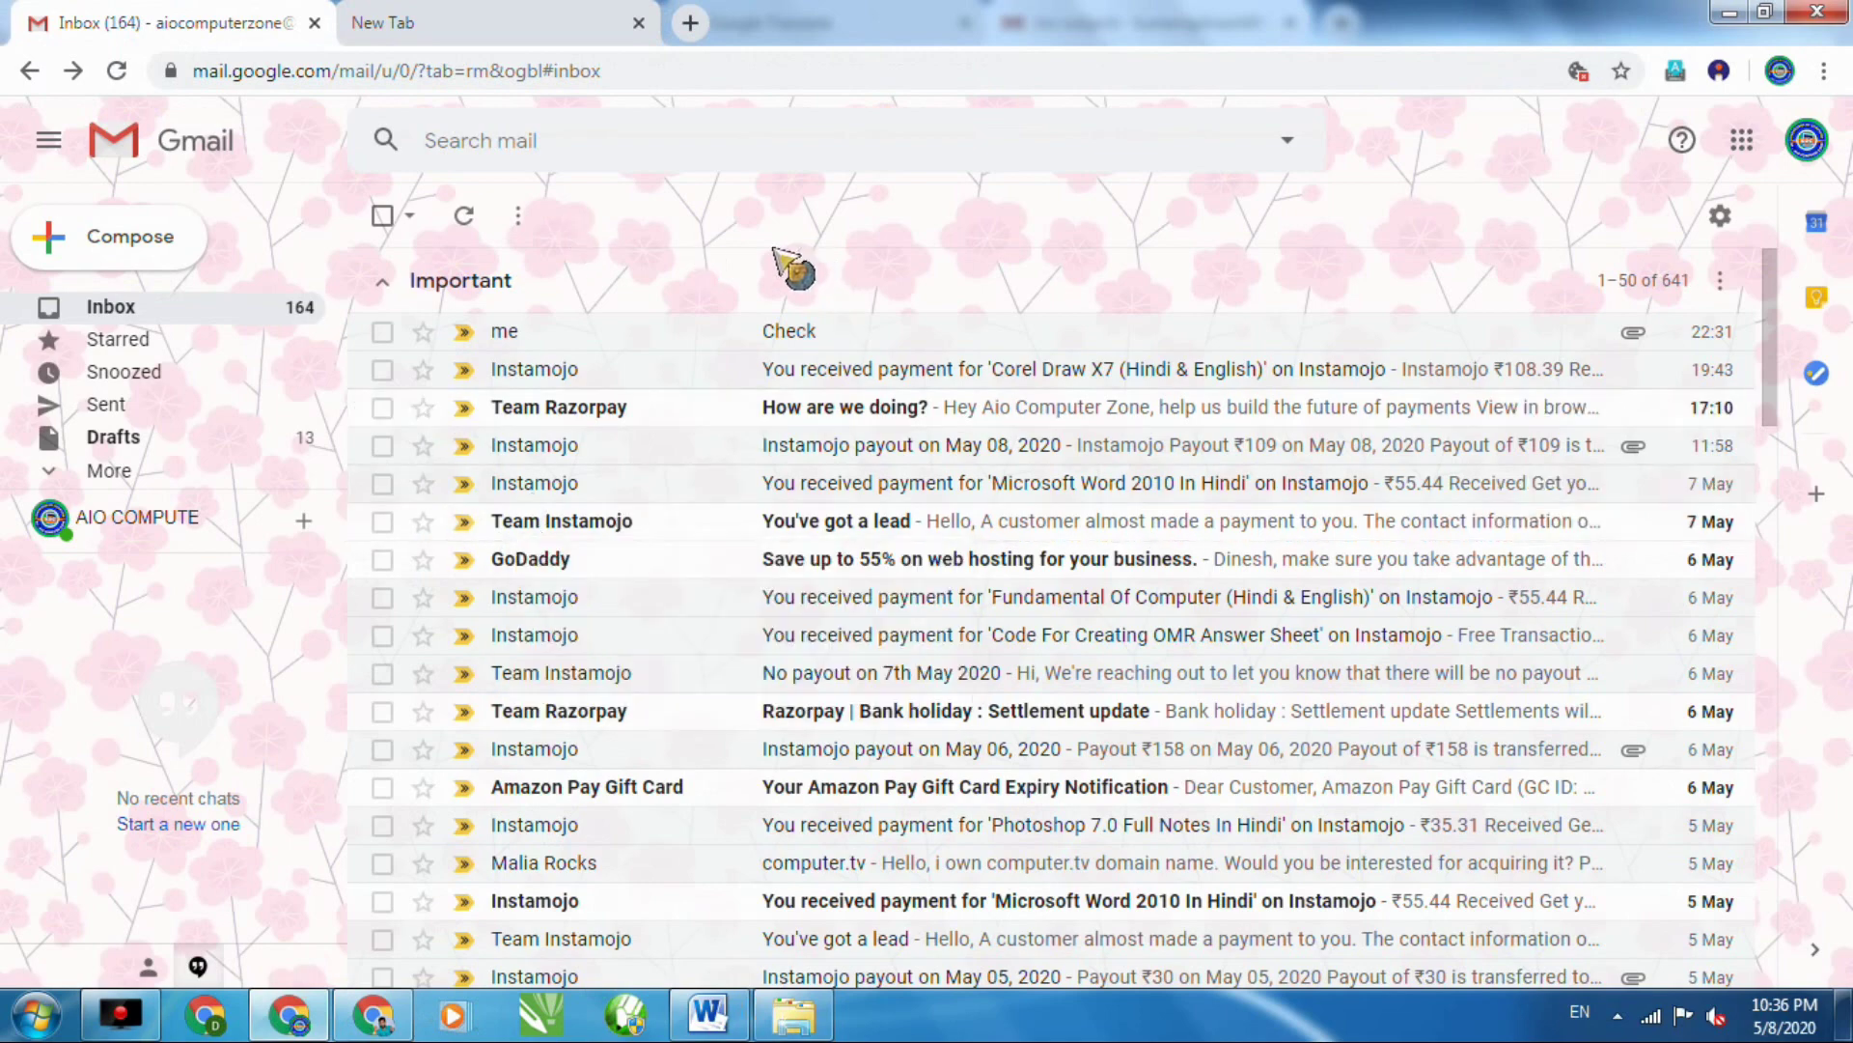
- Compose a new email to the suggested other-account contact with Email Send .pdf attached
{"action": "left_click", "coordinate": [133, 239]}
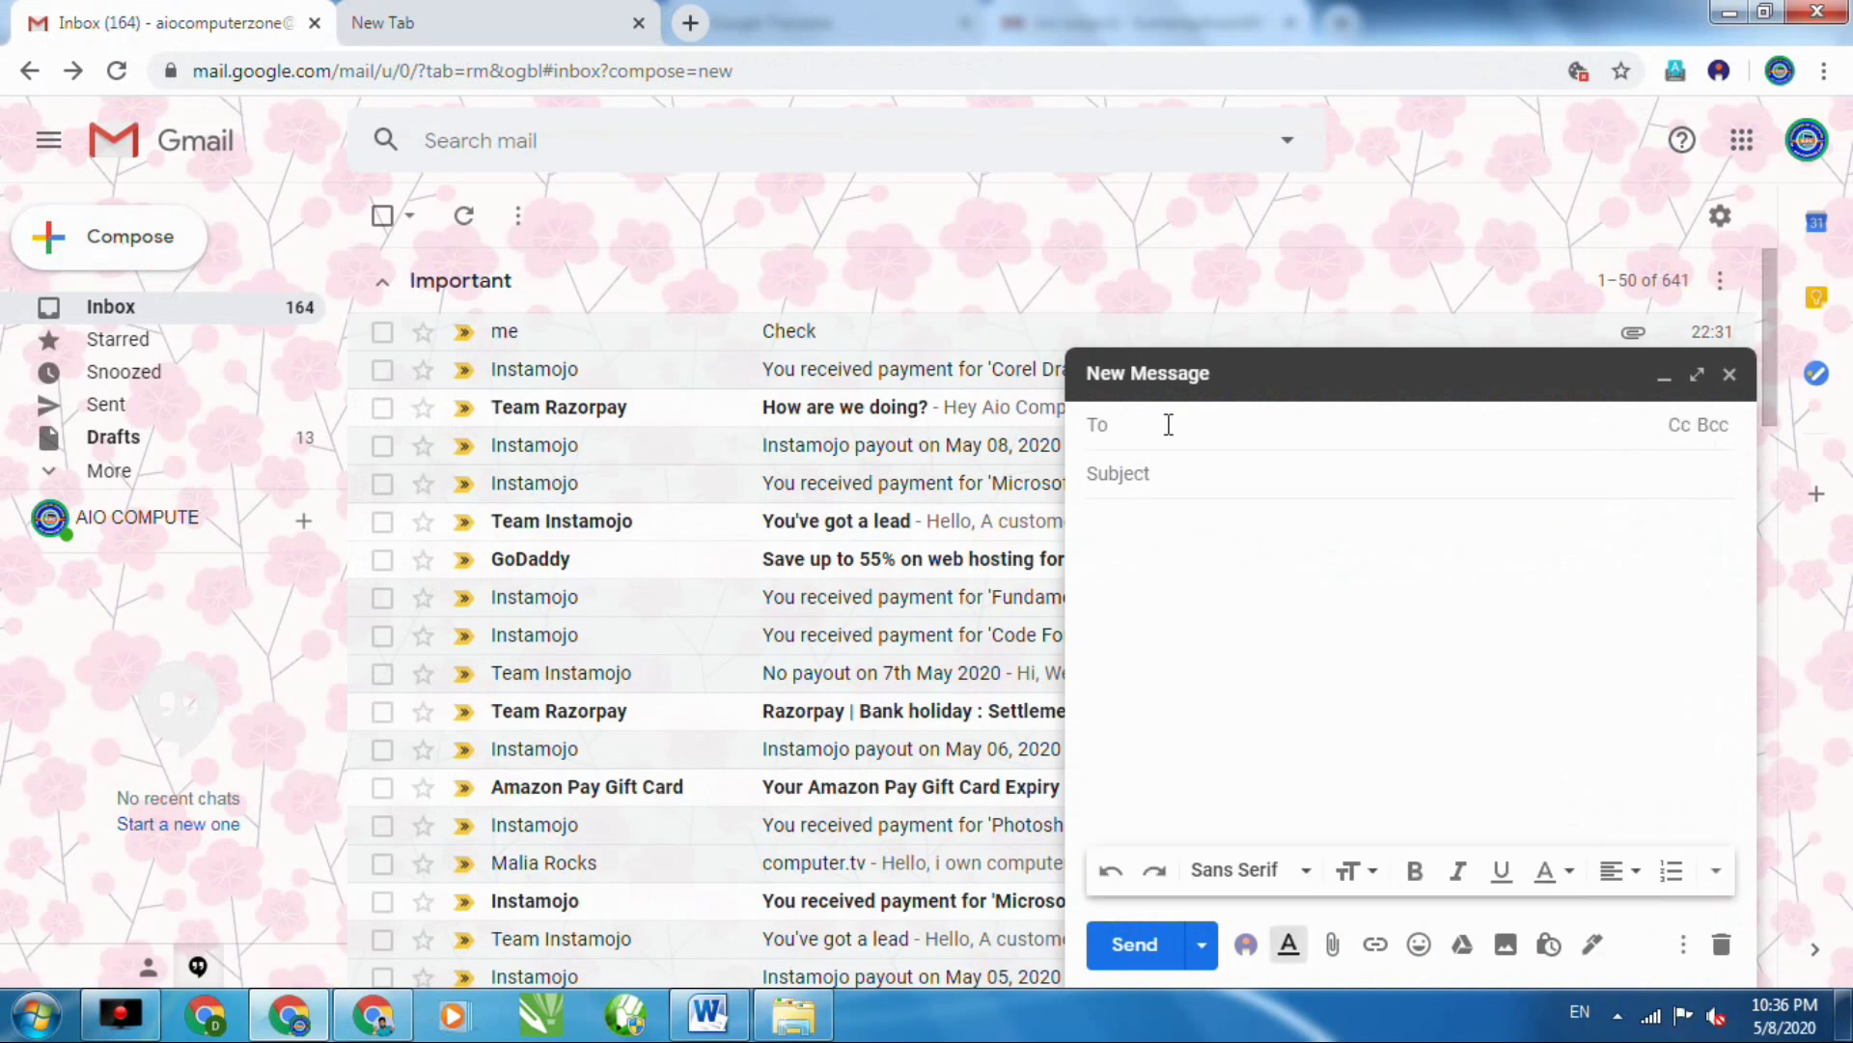
{"action": "type", "text": "aio"}
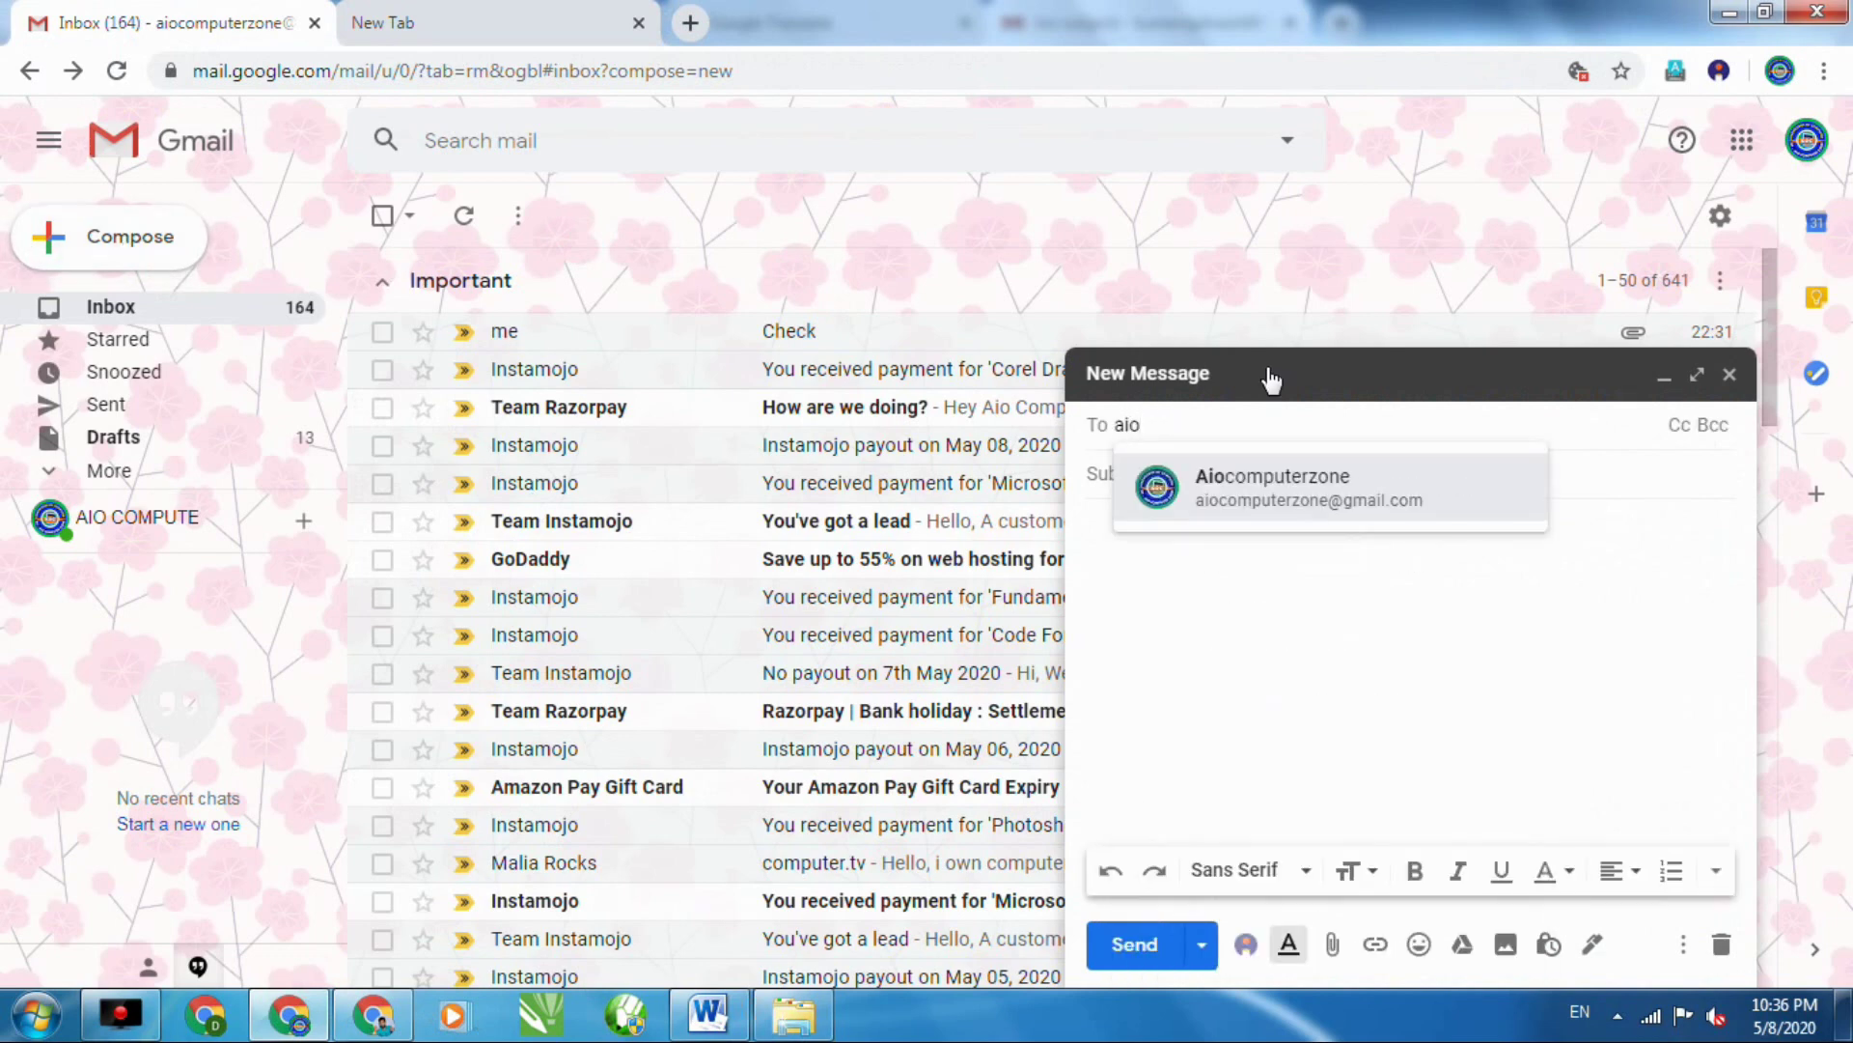
{"action": "left_click", "coordinate": [1224, 475]}
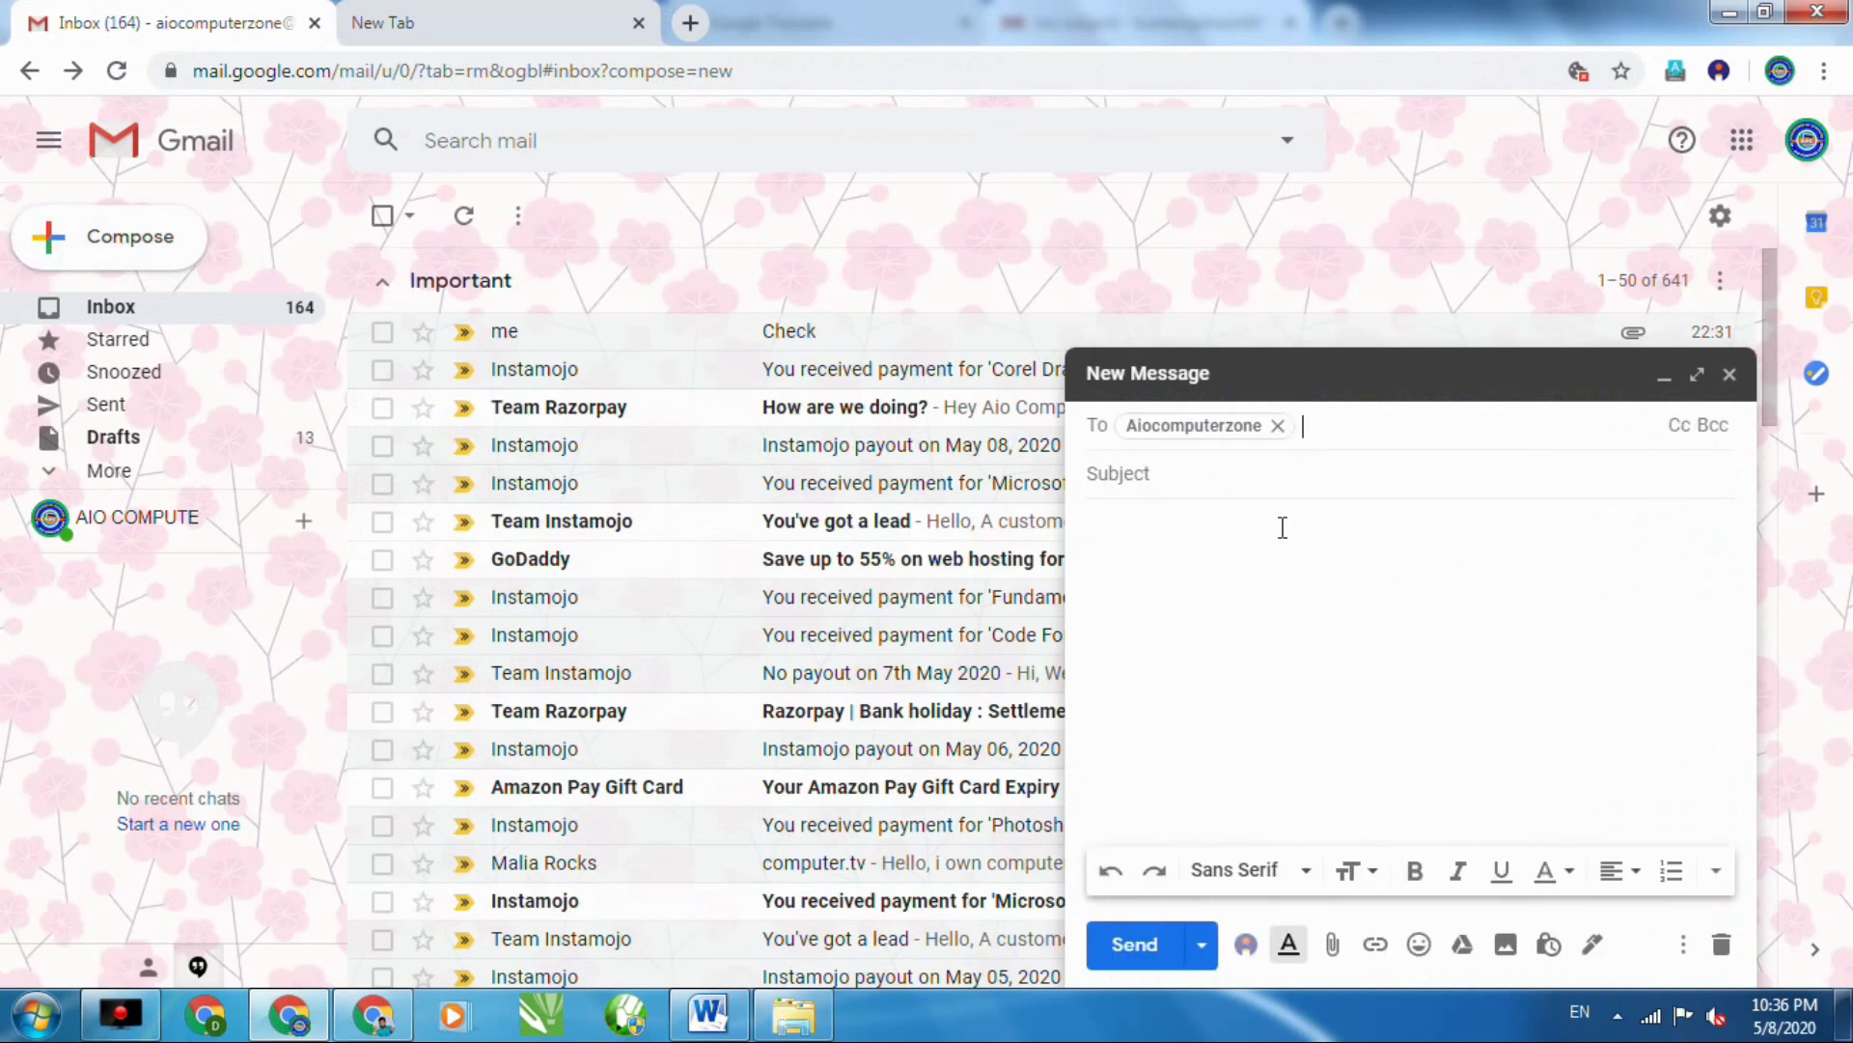
{"action": "left_click", "coordinate": [1333, 946]}
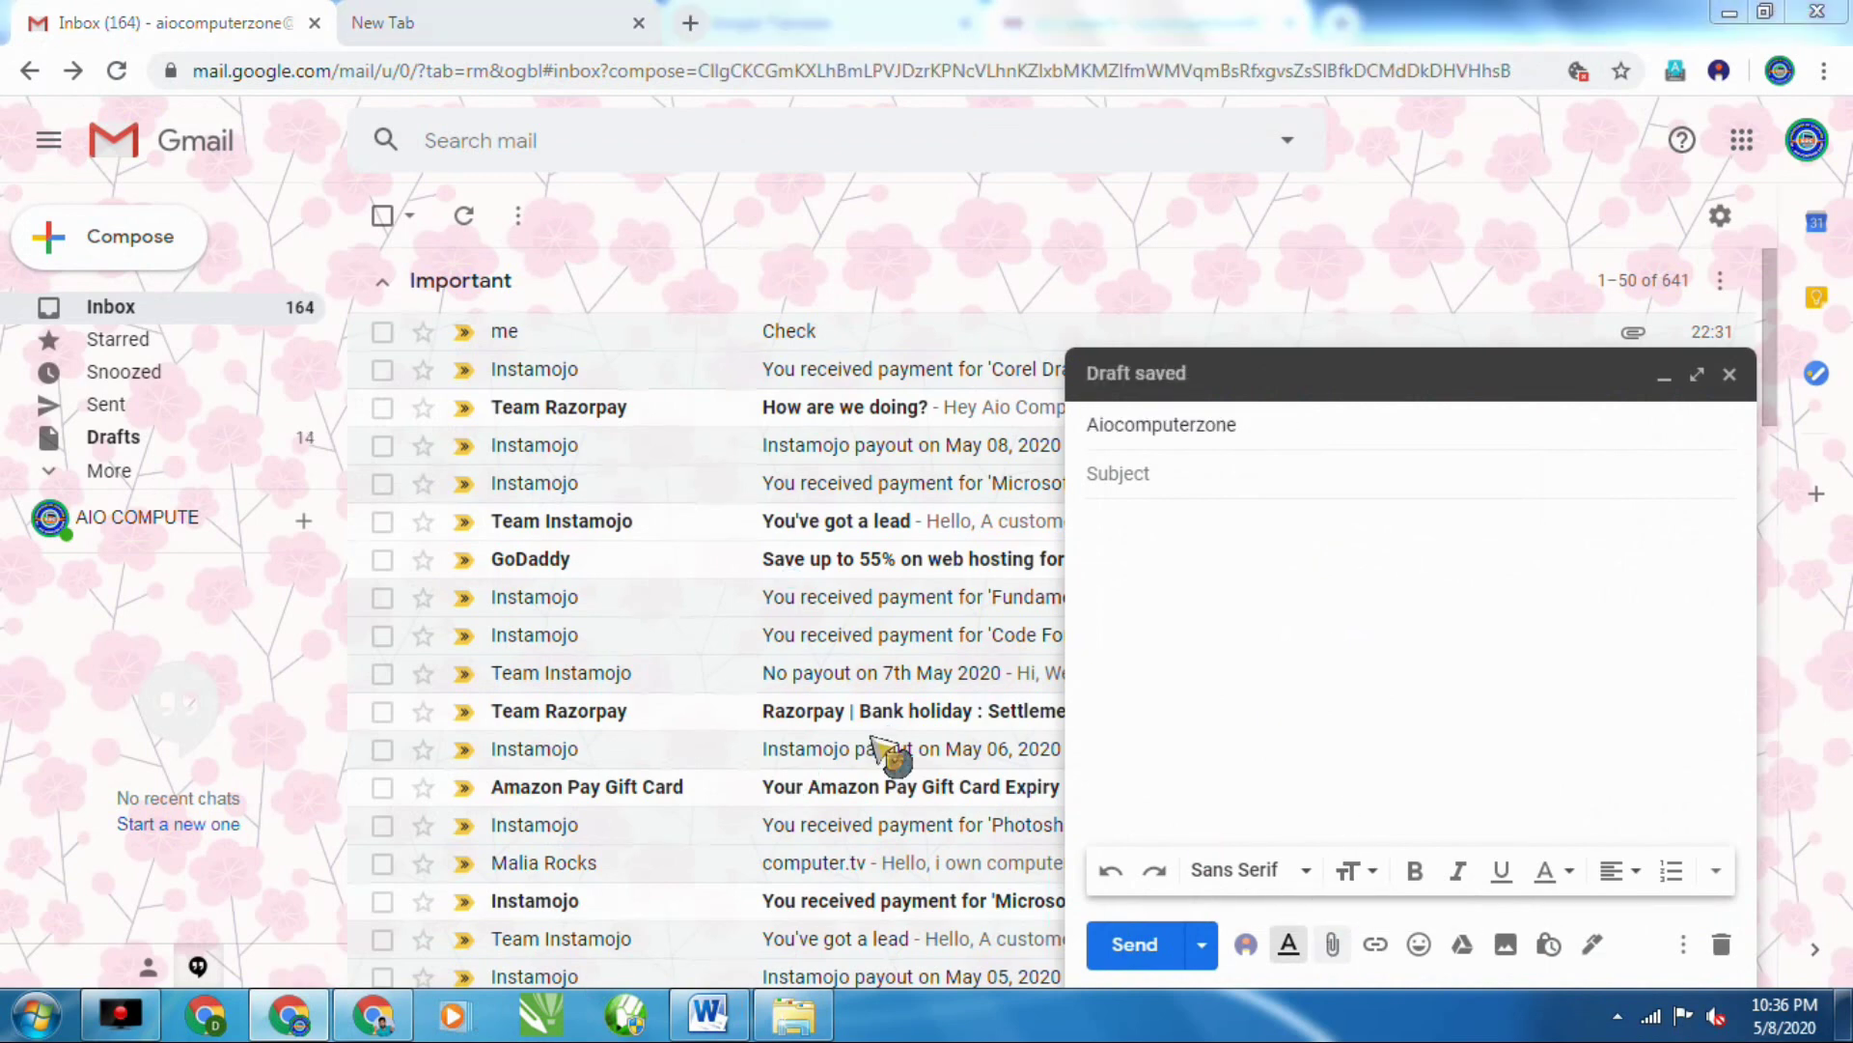
{"action": "double_click", "coordinate": [902, 743]}
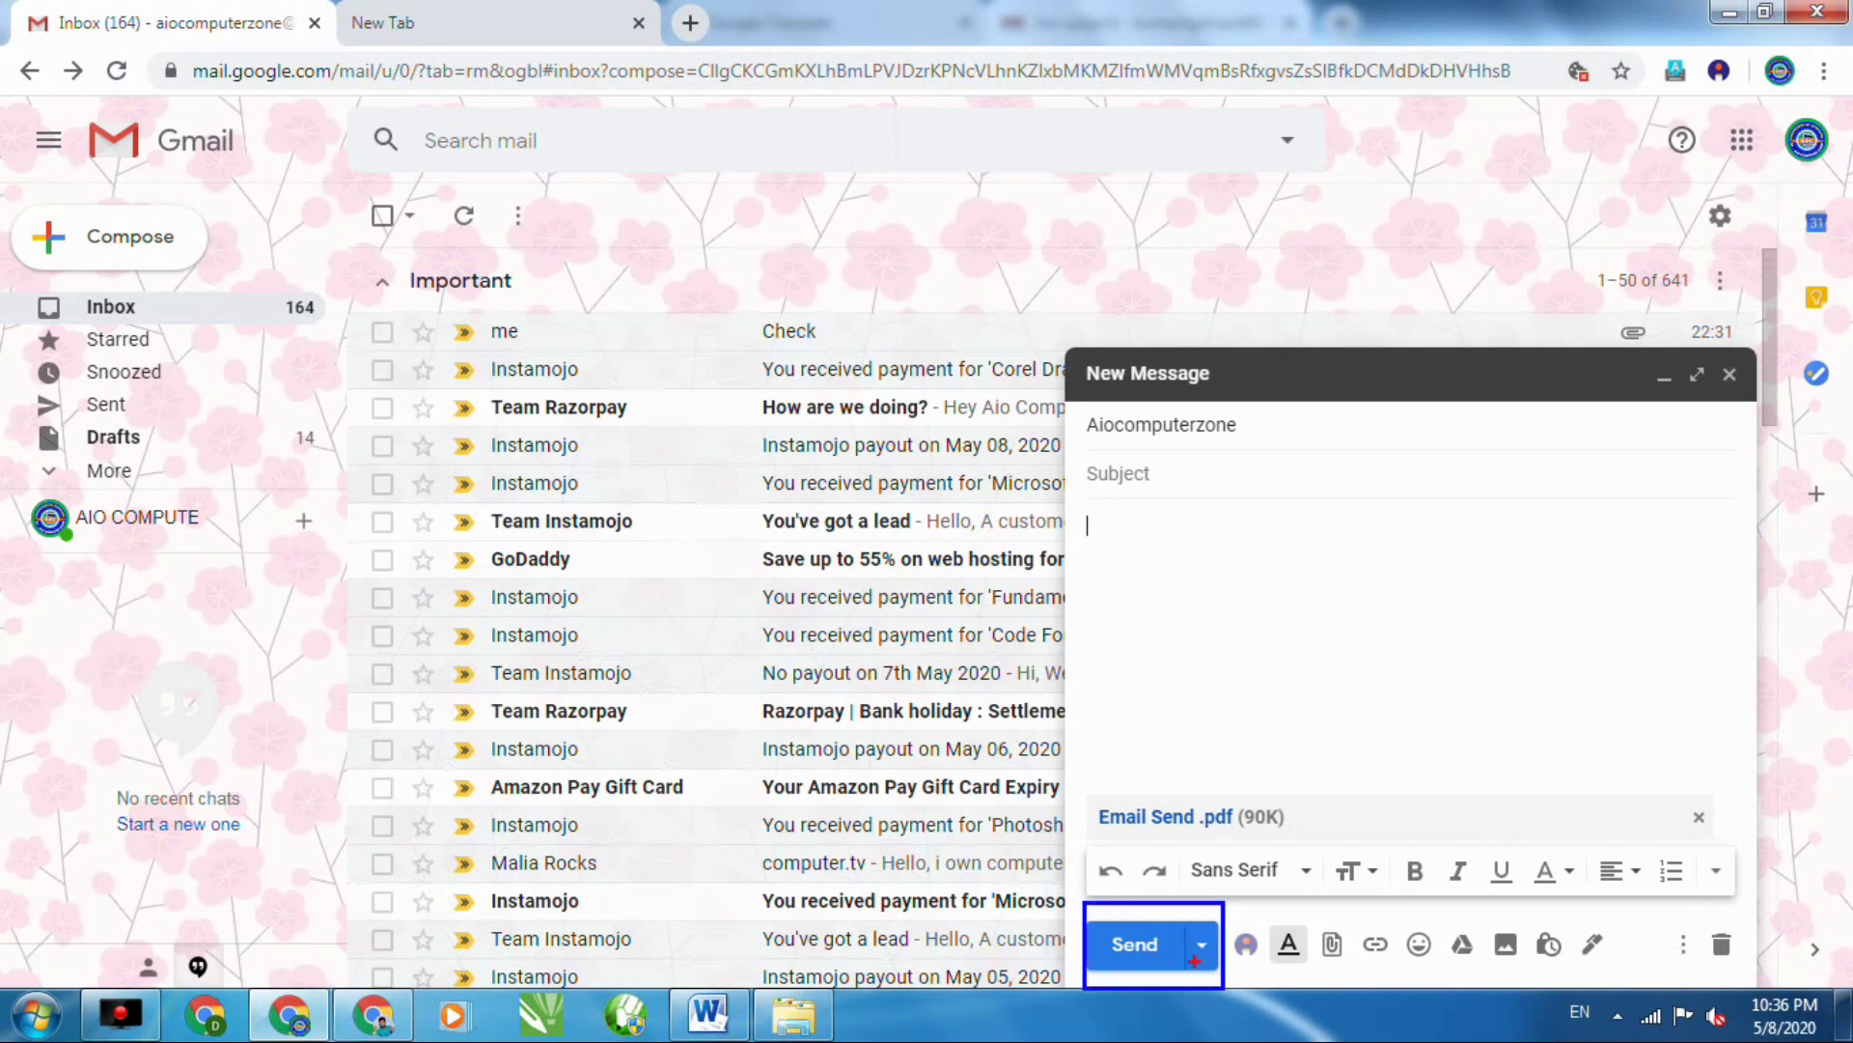
- Schedule the attachment-only message for 8 May 2020 at 23:36, accepting the no-subject prompt
{"action": "left_click_drag", "start_coordinate": [1194, 964], "coordinate": [1234, 791]}
{"action": "key", "text": "Escape"}
{"action": "left_click", "coordinate": [1202, 945]}
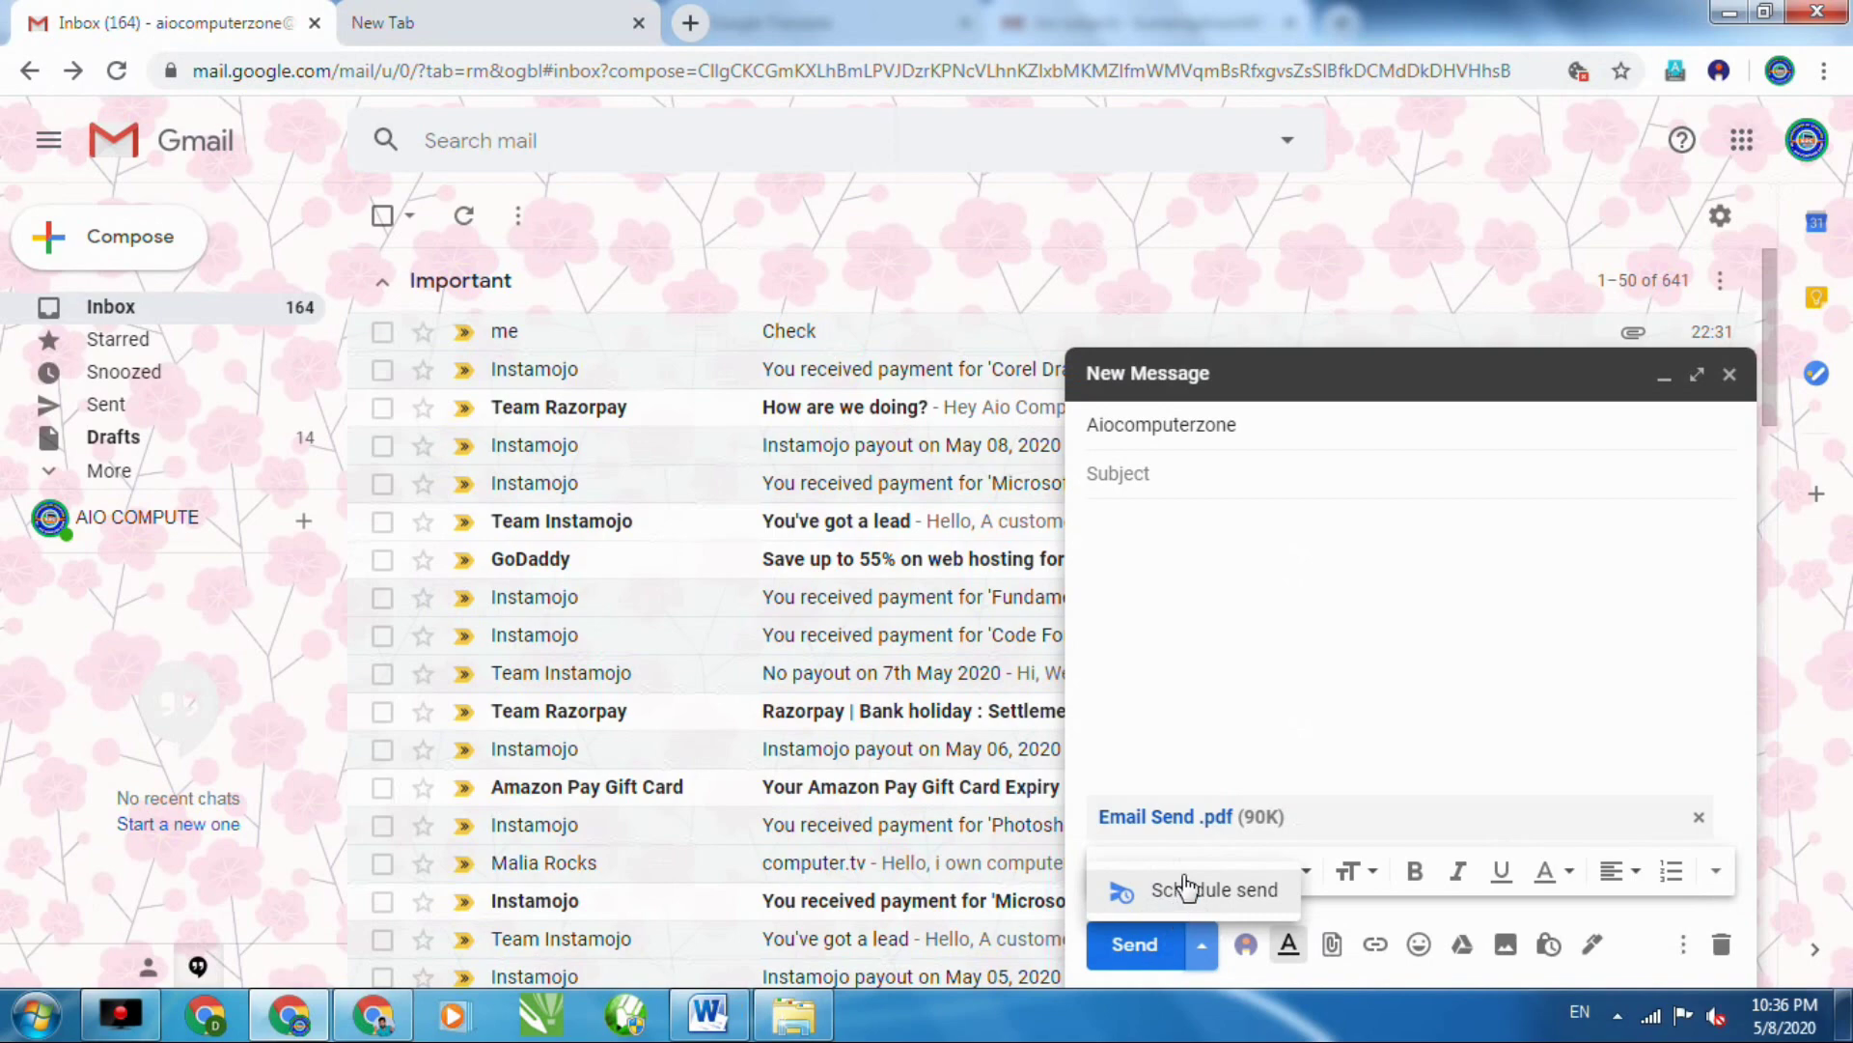
{"action": "left_click", "coordinate": [1184, 889]}
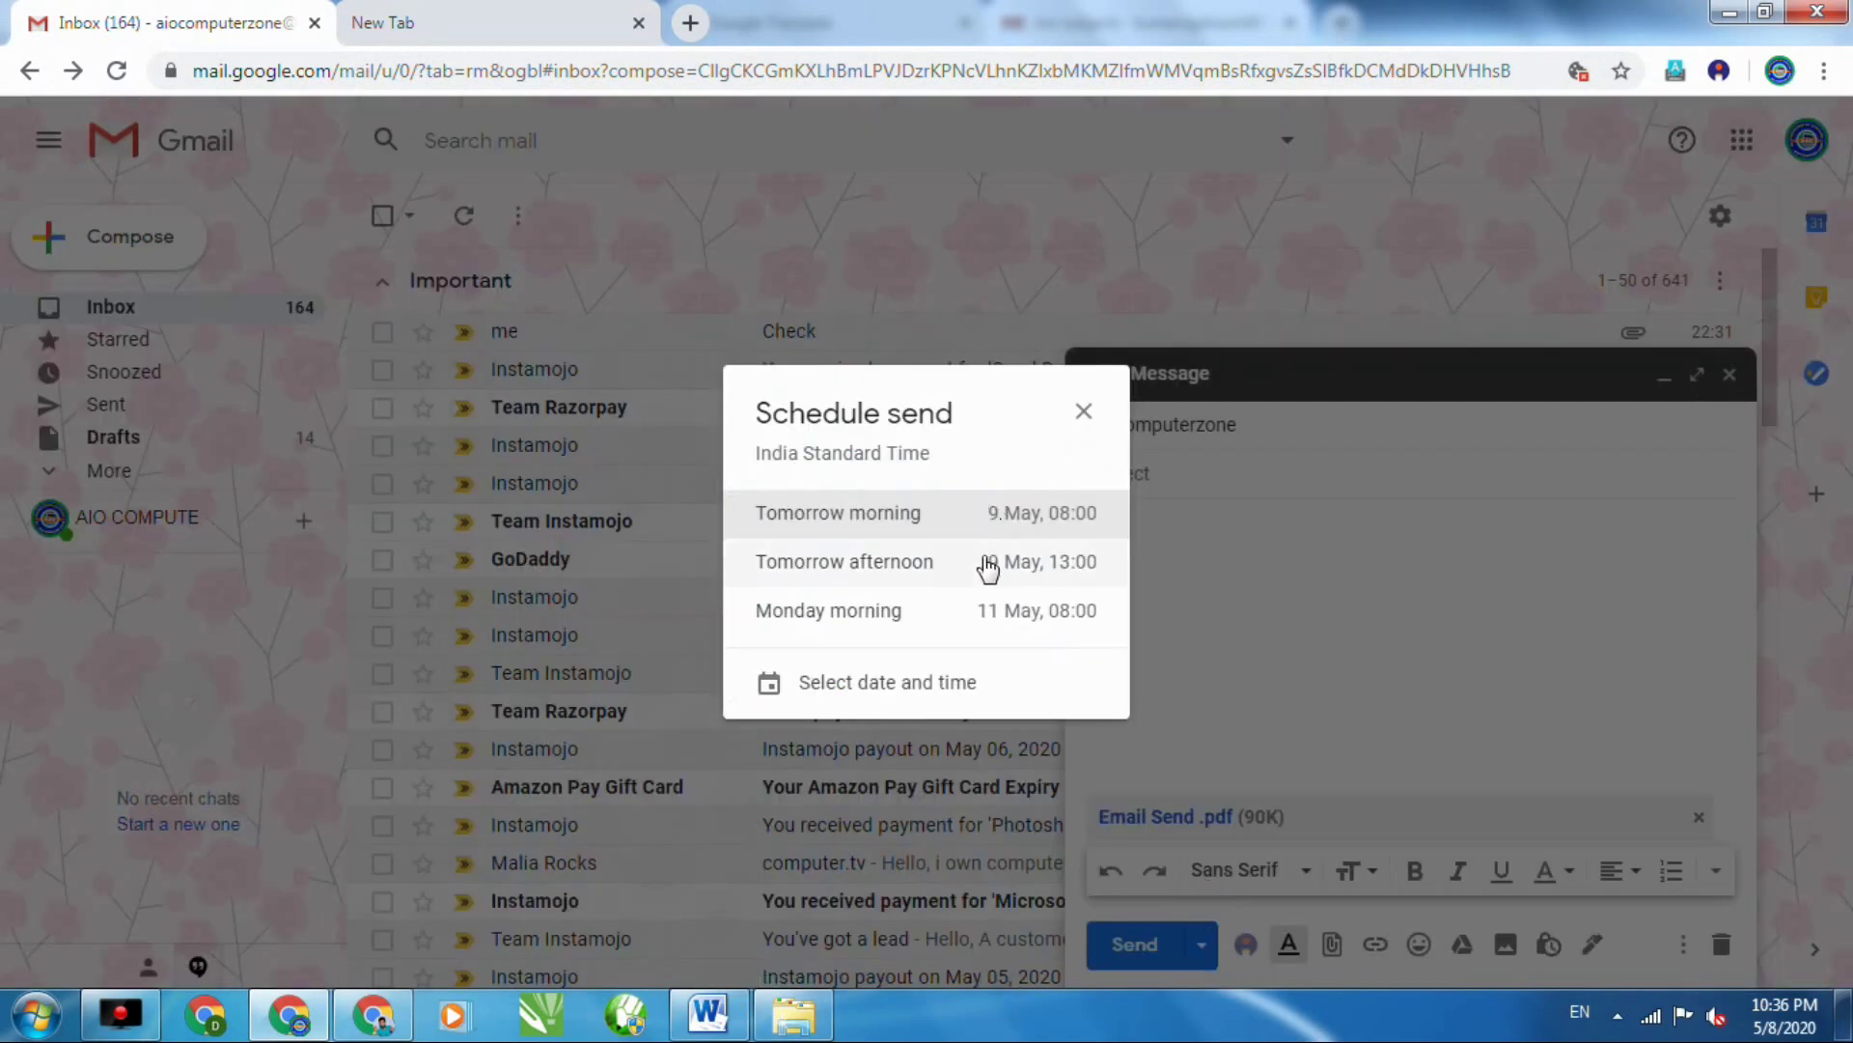
{"action": "left_click", "coordinate": [855, 693]}
{"action": "left_click", "coordinate": [1101, 765]}
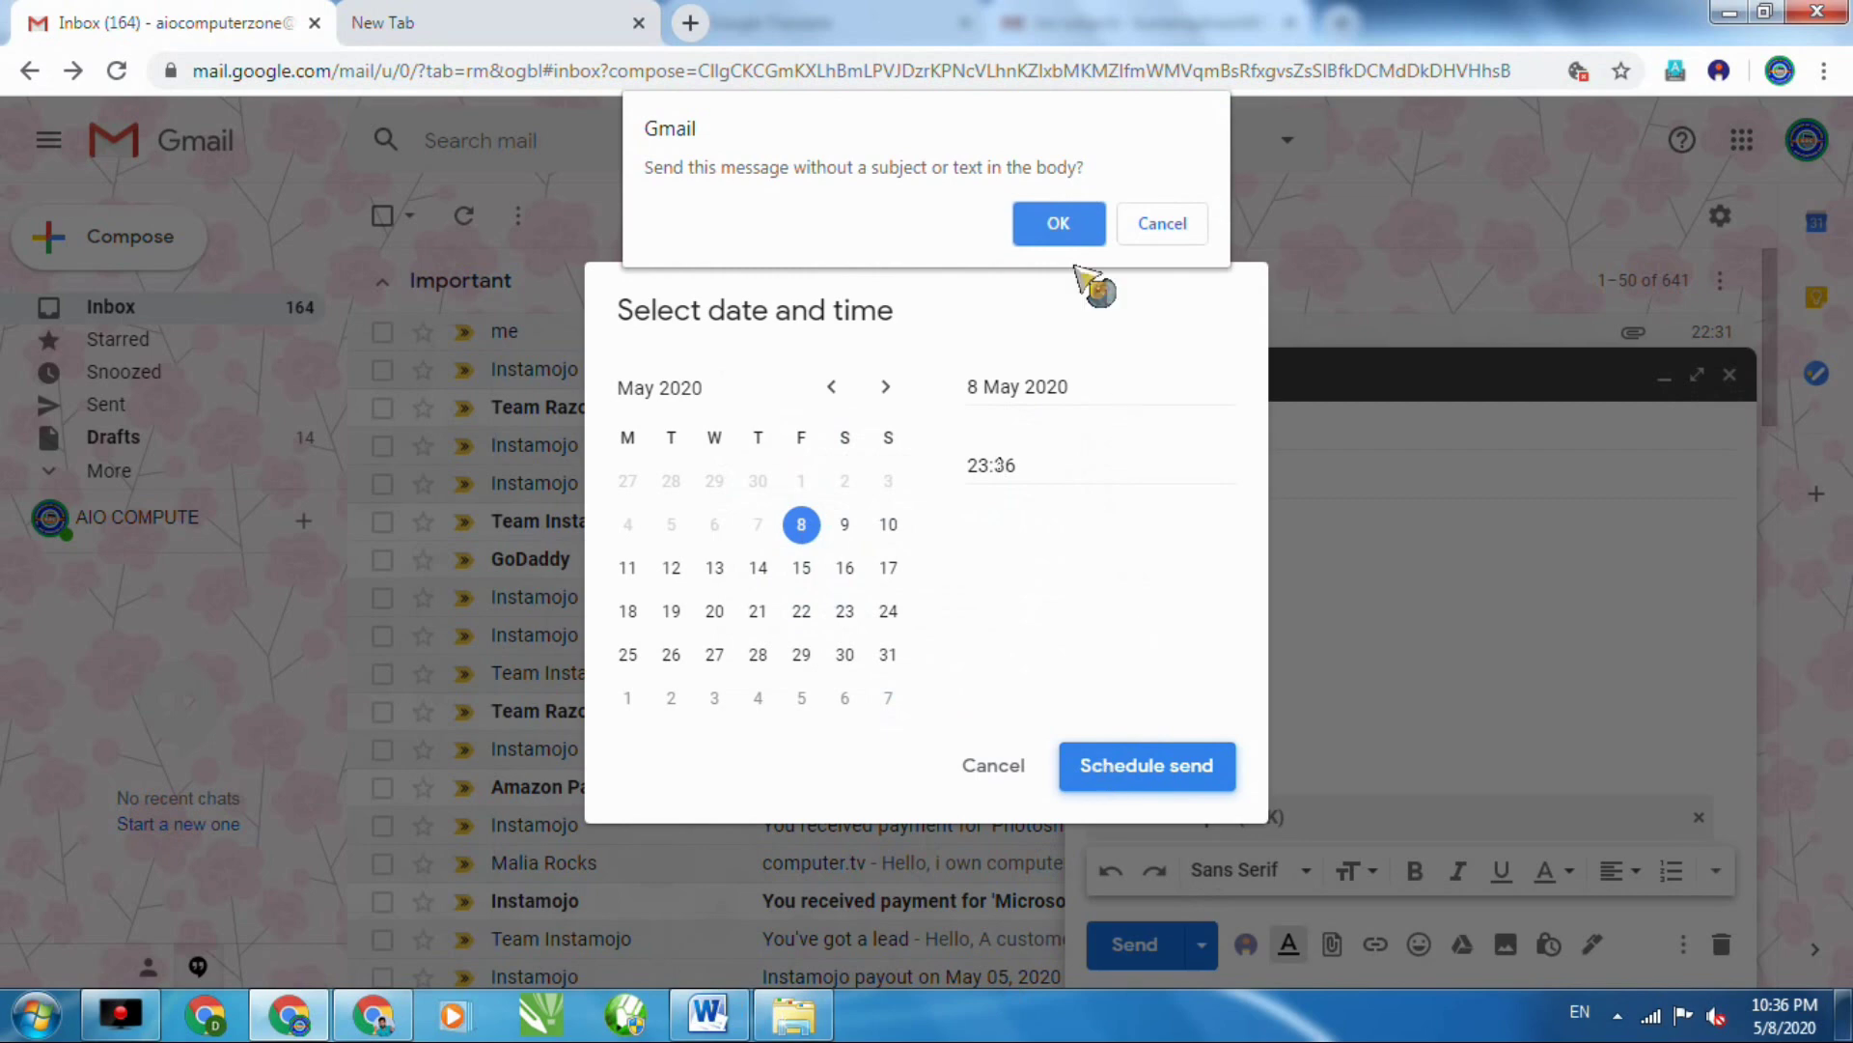
{"action": "left_click", "coordinate": [1065, 226]}
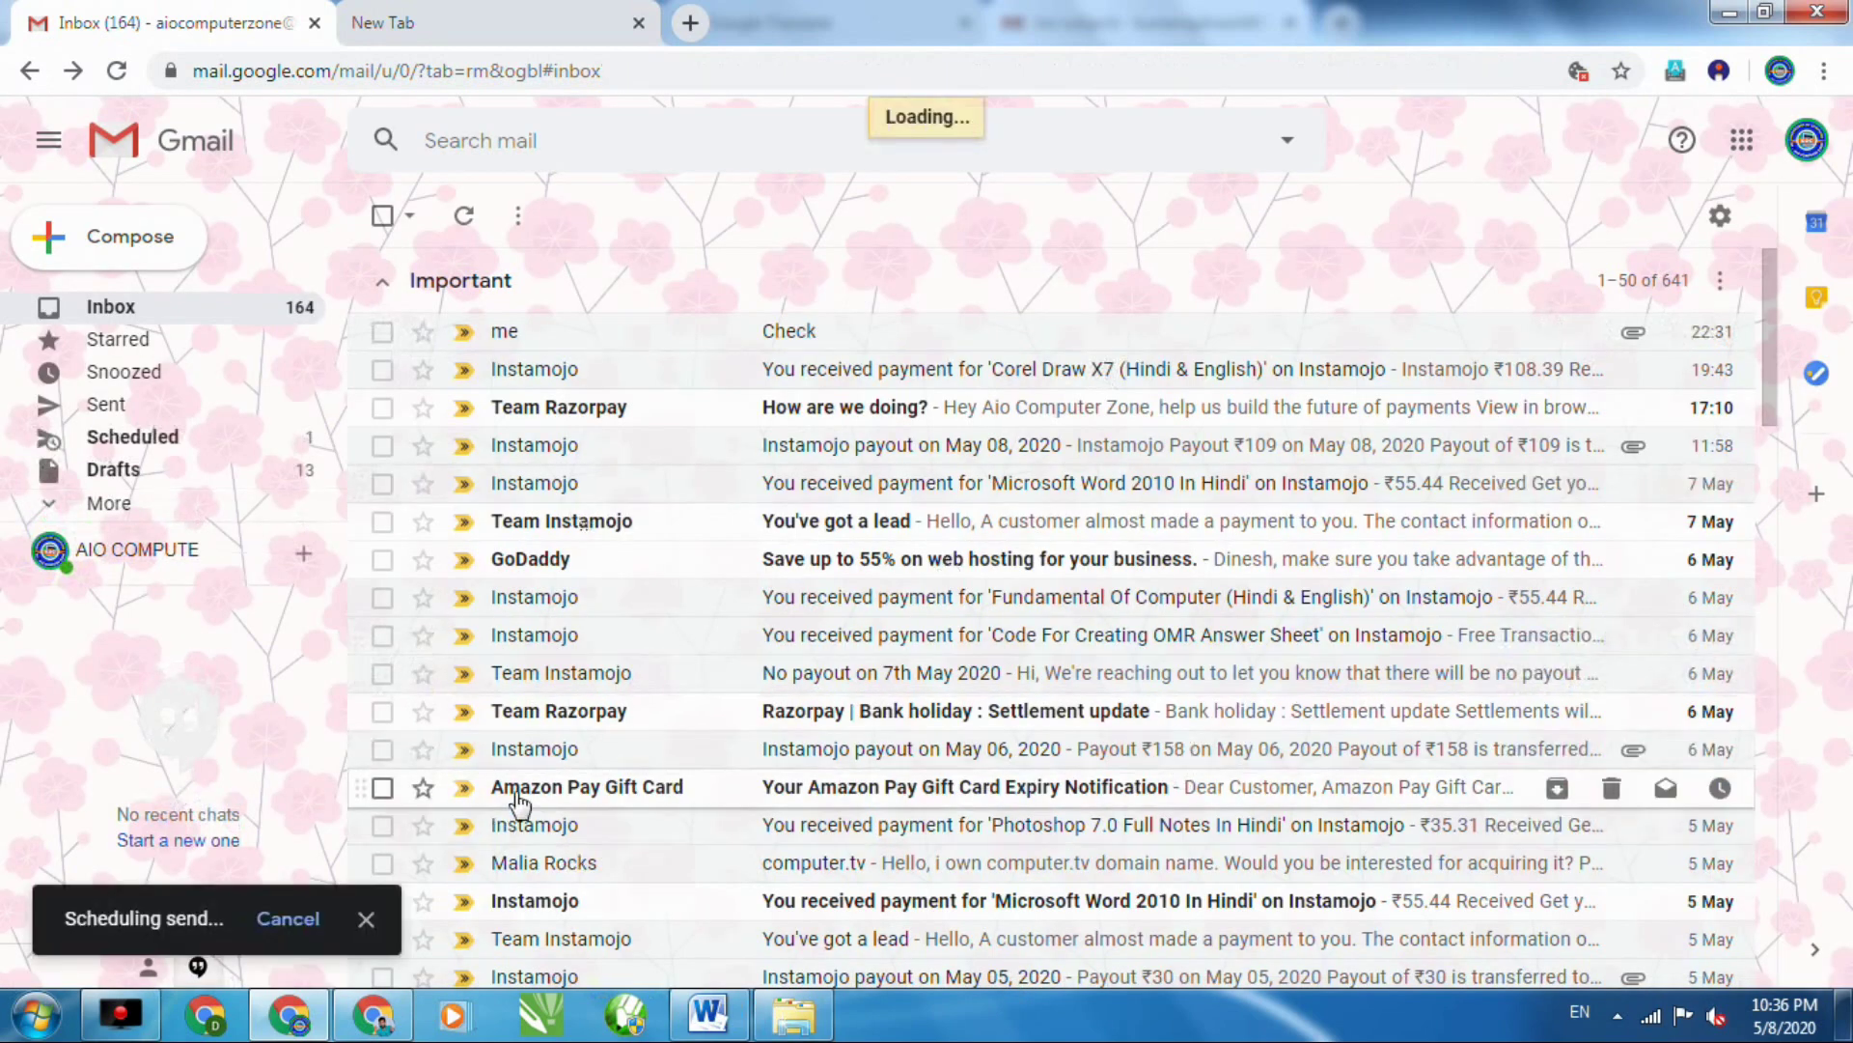
{"action": "mouse_move", "coordinate": [518, 800]}
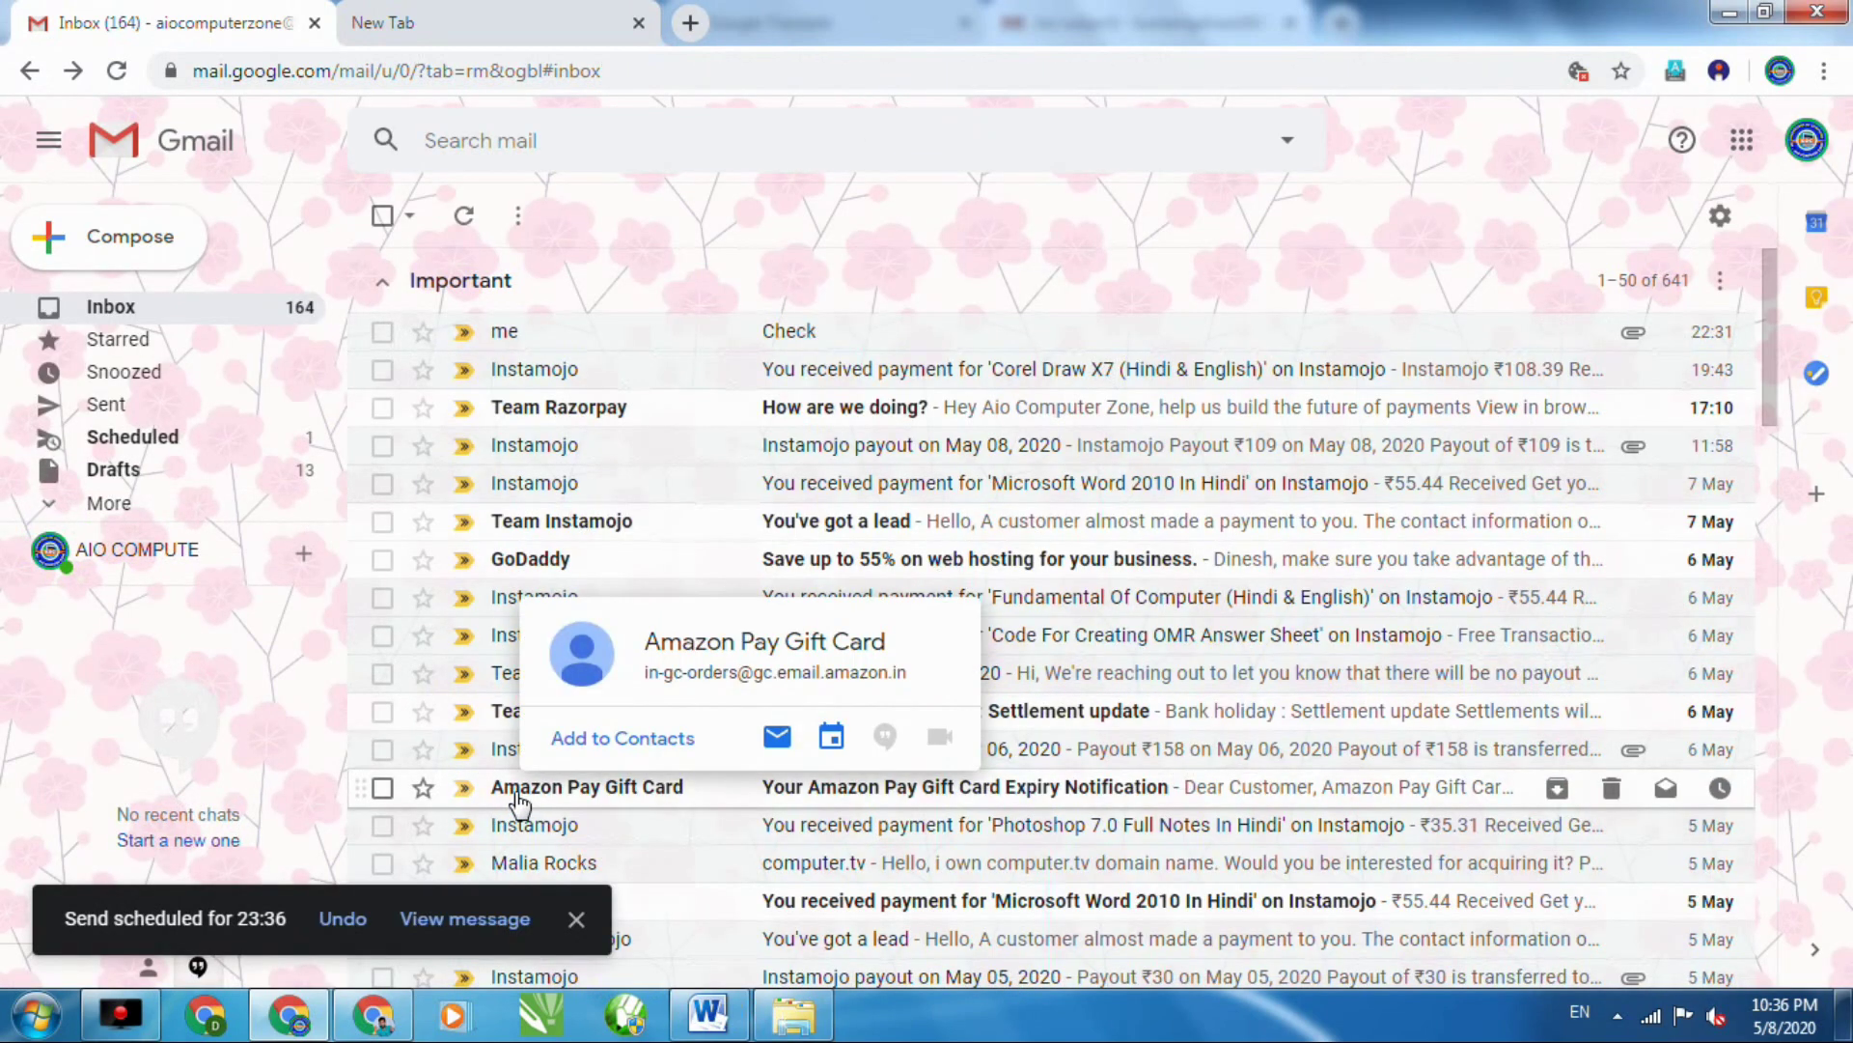